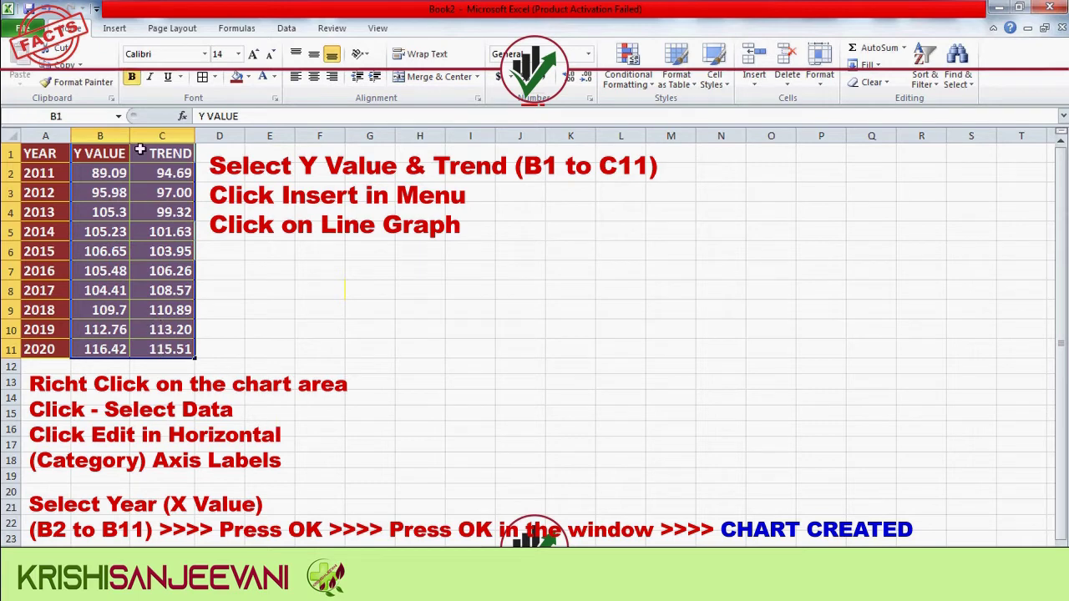
Insert a basic 2-D line chart of Y VALUE and TREND
{"action": "left_click", "coordinate": [115, 29]}
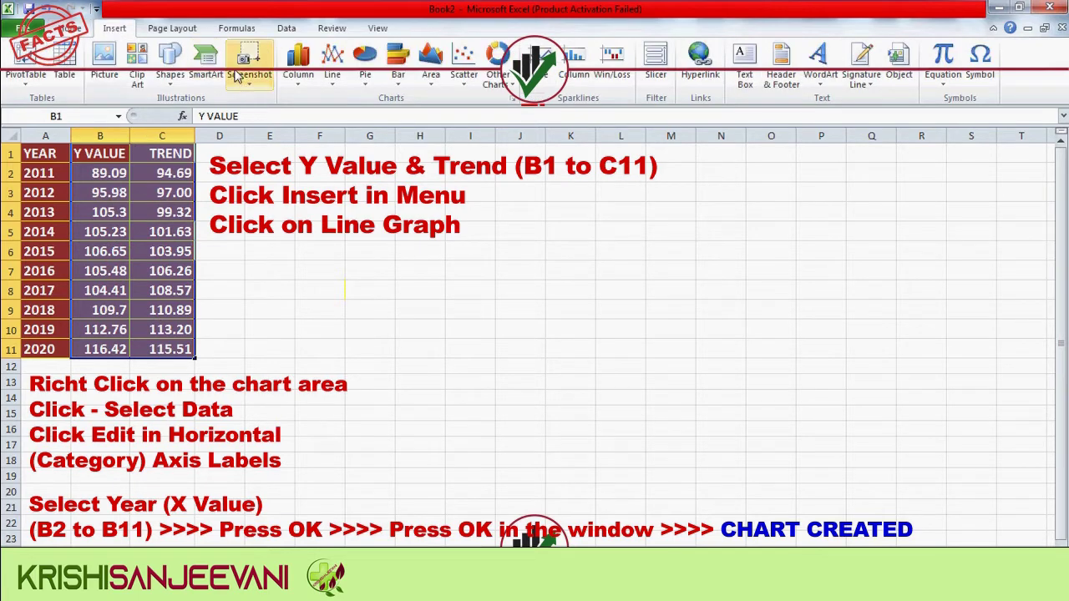
{"action": "left_click", "coordinate": [332, 75]}
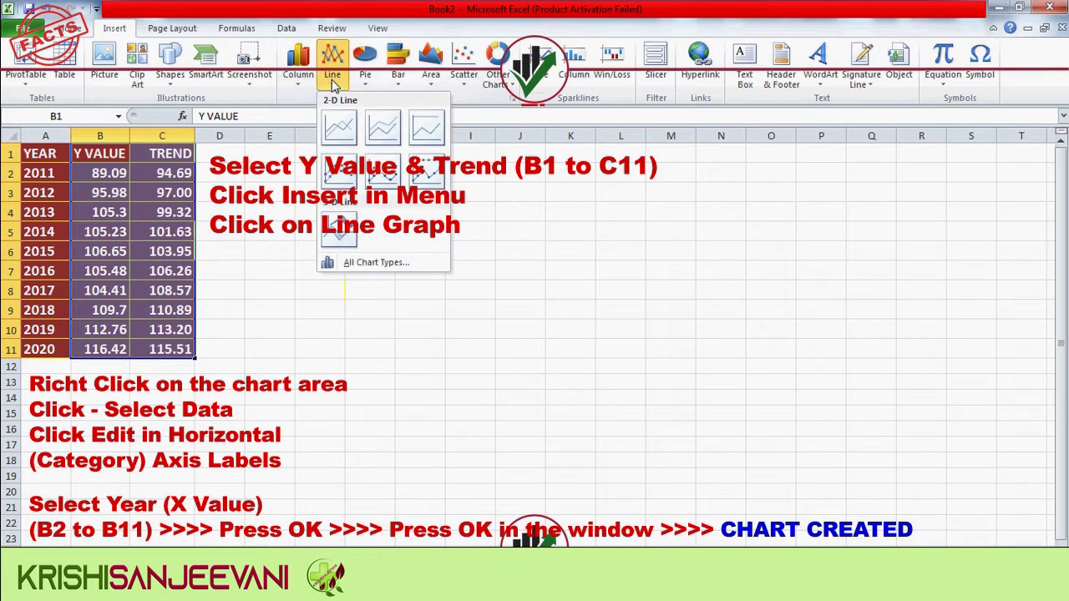
{"action": "left_click", "coordinate": [341, 127]}
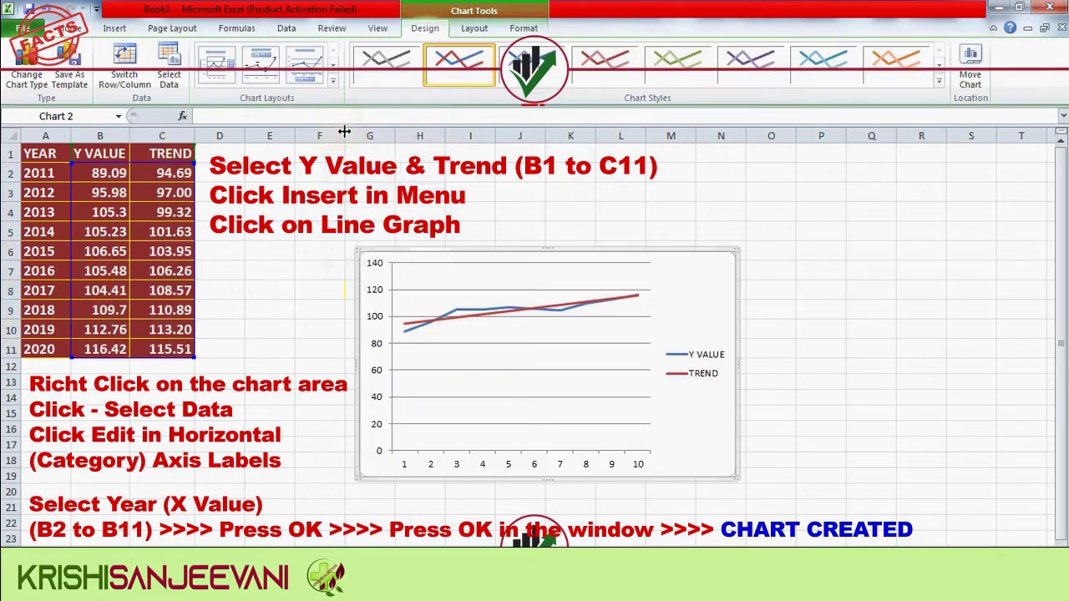
Set the chart's horizontal axis labels to the years in A2:A11 (2011–2020)
{"action": "right_click", "coordinate": [527, 362]}
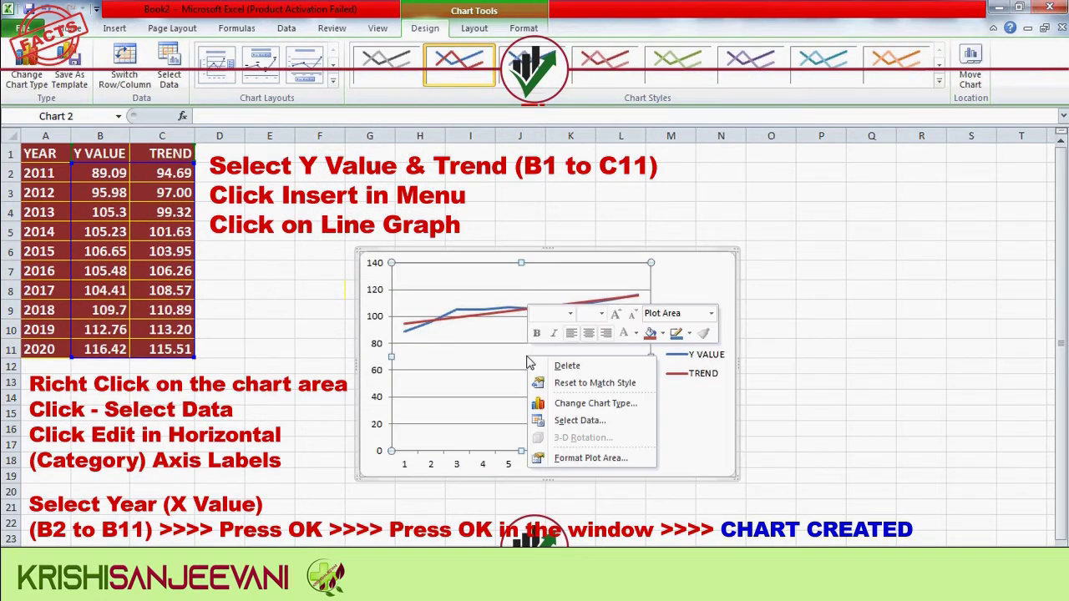
{"action": "left_click", "coordinate": [576, 422]}
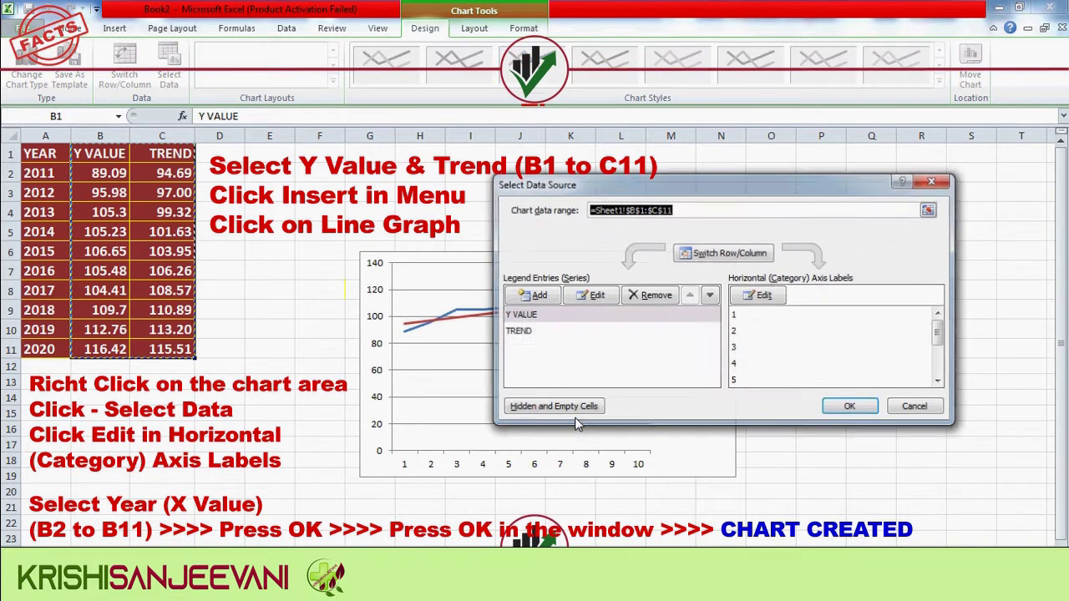
{"action": "left_click", "coordinate": [762, 298]}
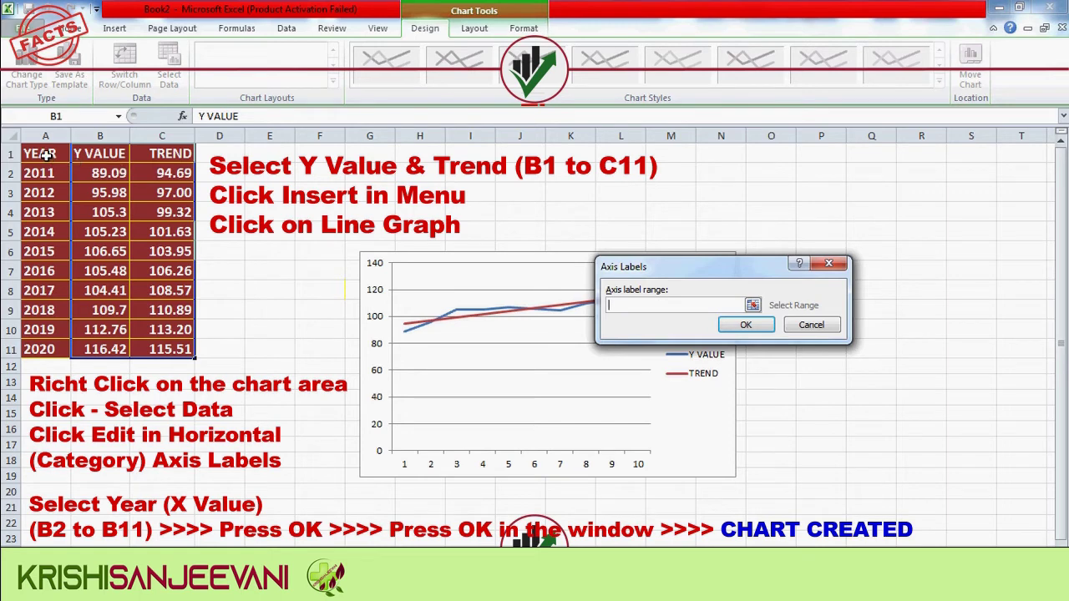
{"action": "left_click_drag", "start_coordinate": [46, 172], "coordinate": [45, 172]}
{"action": "left_click", "coordinate": [742, 326]}
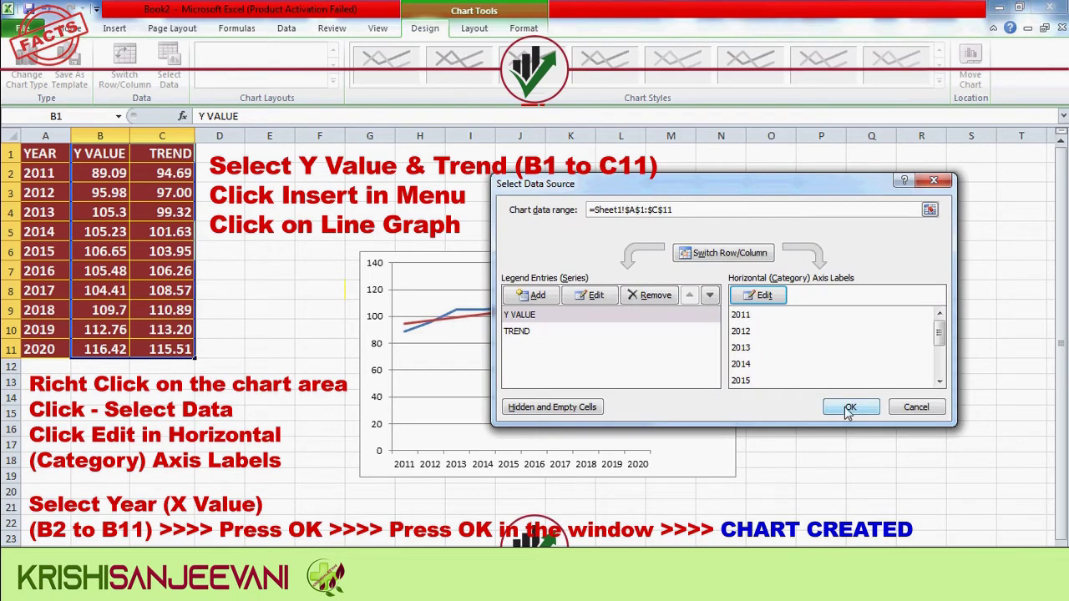
{"action": "left_click", "coordinate": [845, 407]}
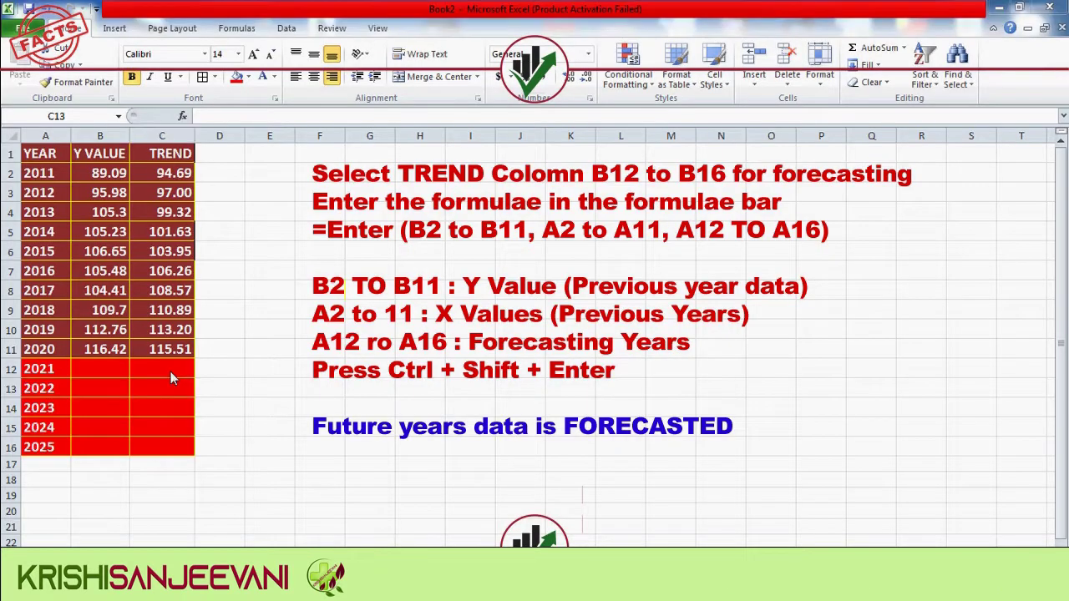
Enter =TREND(B2:B11,A2:A11,A12:A16) as an array formula in C12:C16, forecasting 117.829 to 127.084
{"action": "left_click", "coordinate": [170, 371]}
{"action": "key", "text": "shift+Down"}
{"action": "key", "text": "shift+Down"}
{"action": "key", "text": "shift+Down"}
{"action": "key", "text": "shift+Down"}
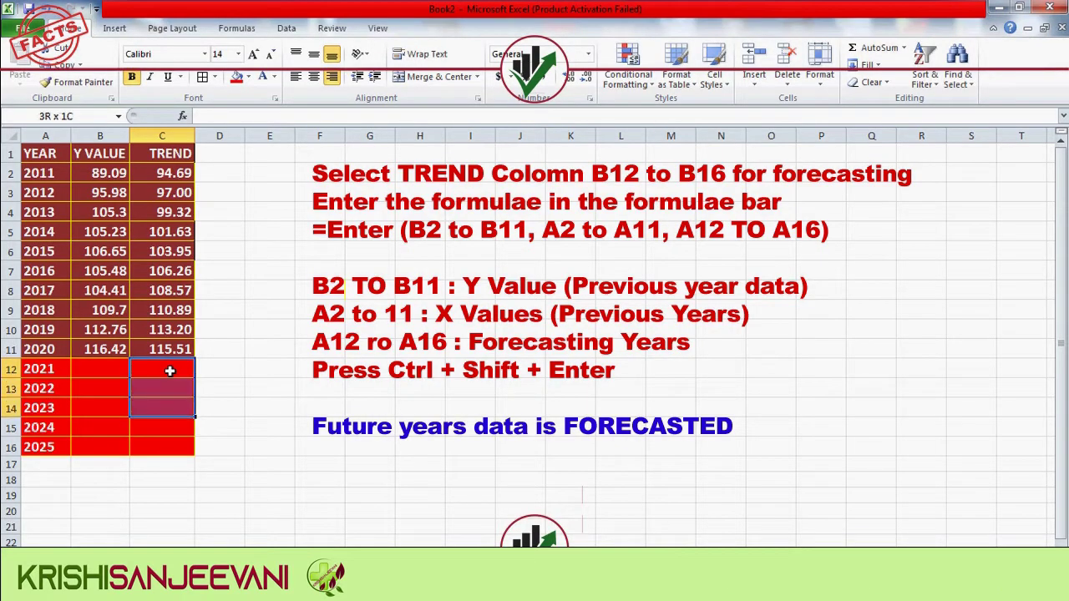
{"action": "left_click", "coordinate": [236, 118]}
{"action": "type", "text": "=T"}
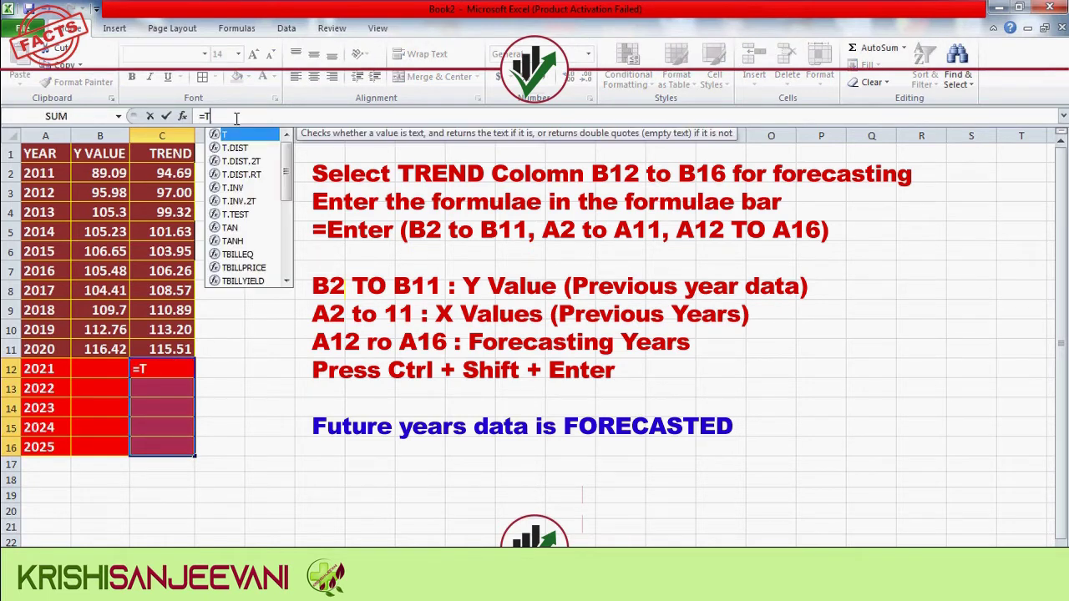
{"action": "type", "text": "REND("}
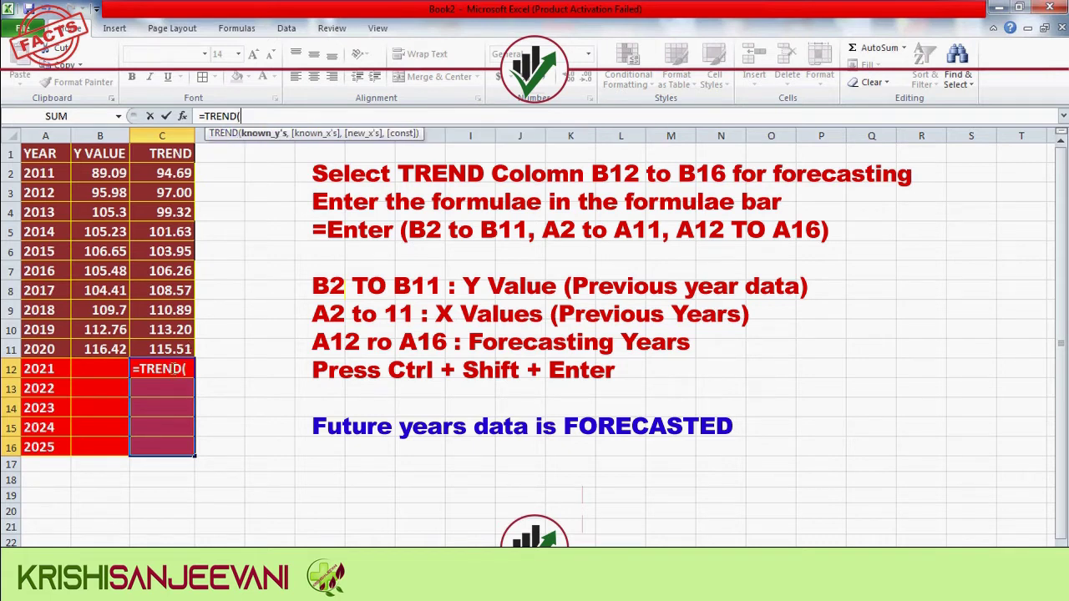
{"action": "left_click", "coordinate": [106, 178]}
{"action": "left_click_drag", "start_coordinate": [106, 178], "coordinate": [100, 349]}
{"action": "type", "text": ","}
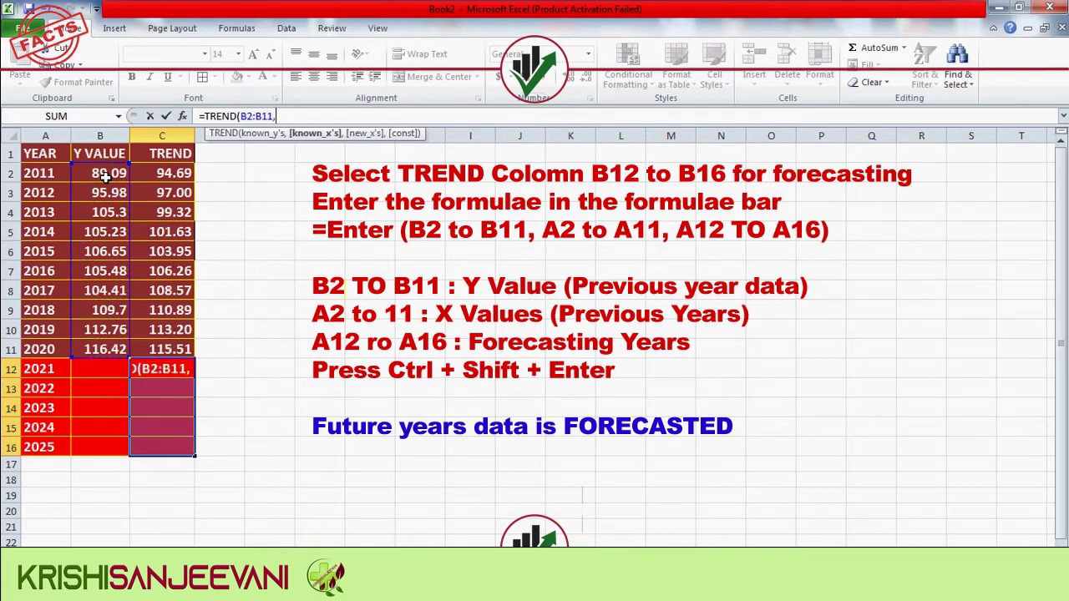
{"action": "left_click_drag", "start_coordinate": [39, 174], "coordinate": [41, 349]}
{"action": "type", "text": ","}
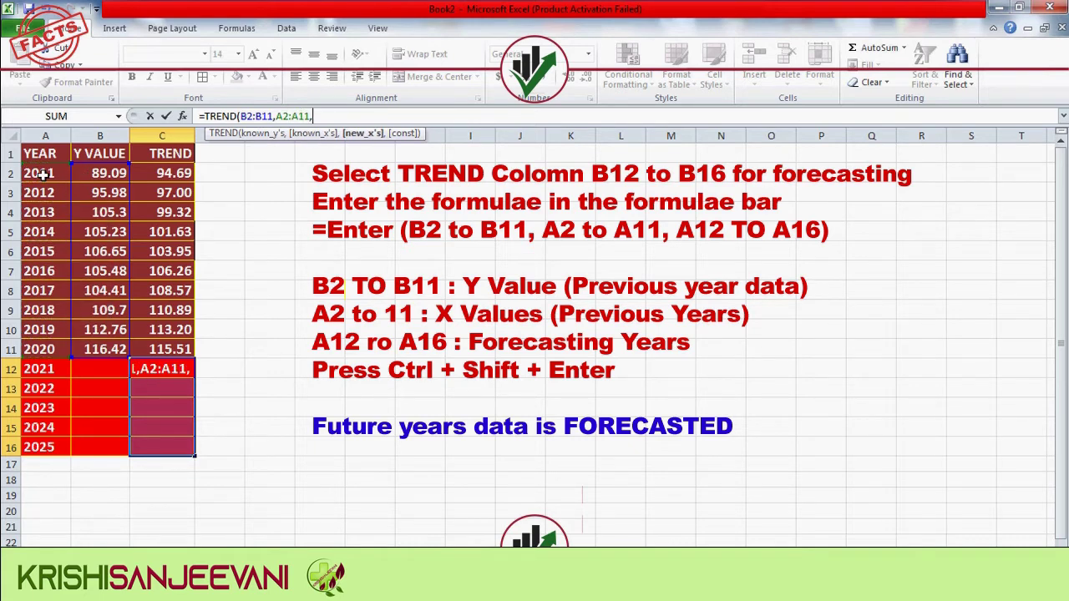
{"action": "left_click", "coordinate": [43, 368]}
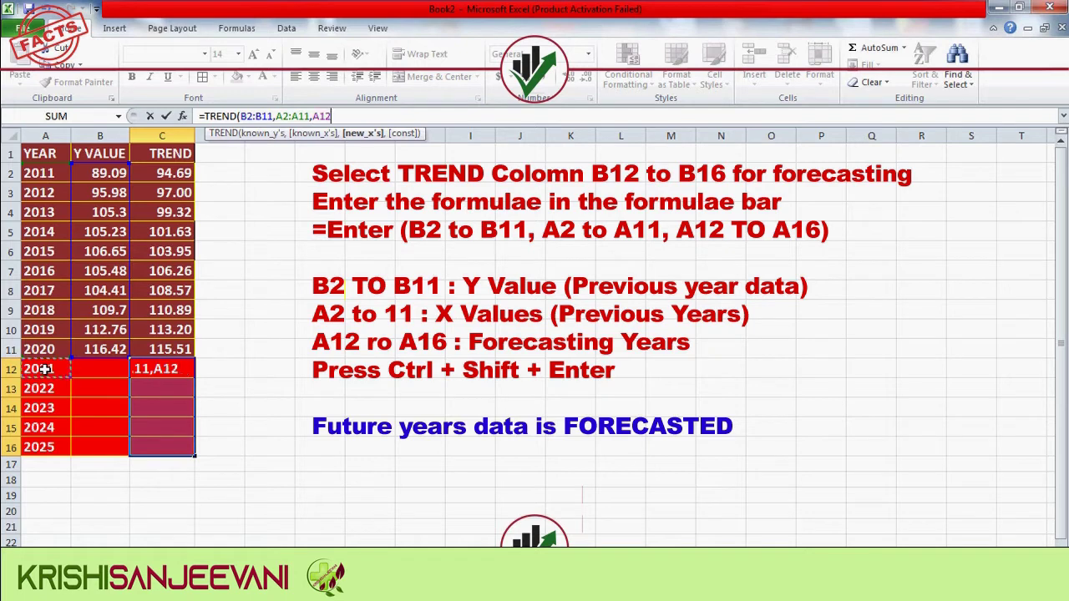
{"action": "left_click_drag", "start_coordinate": [43, 368], "coordinate": [44, 446]}
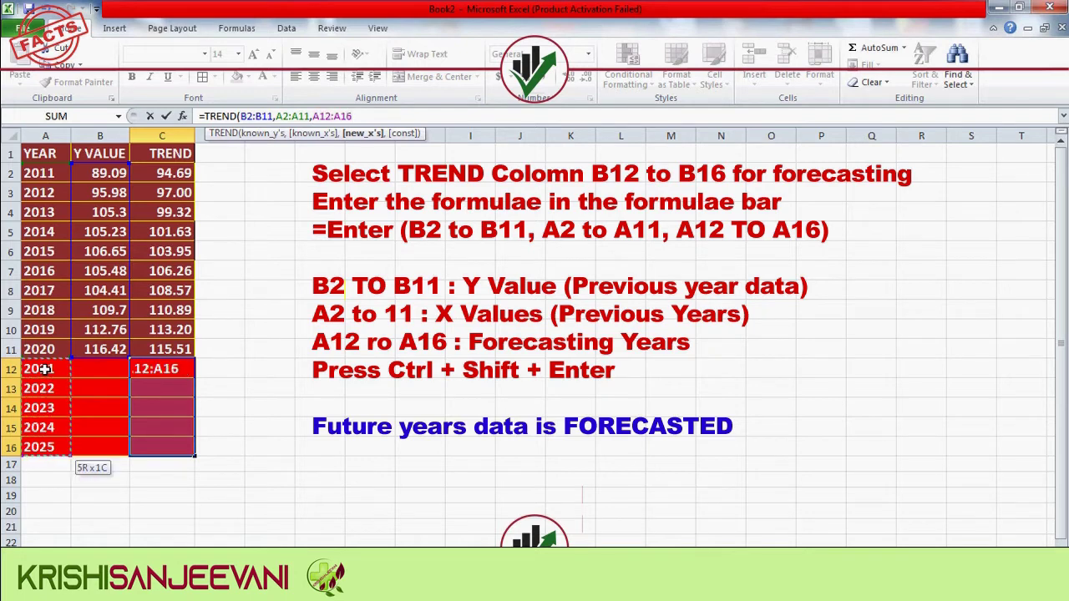
{"action": "type", "text": ")"}
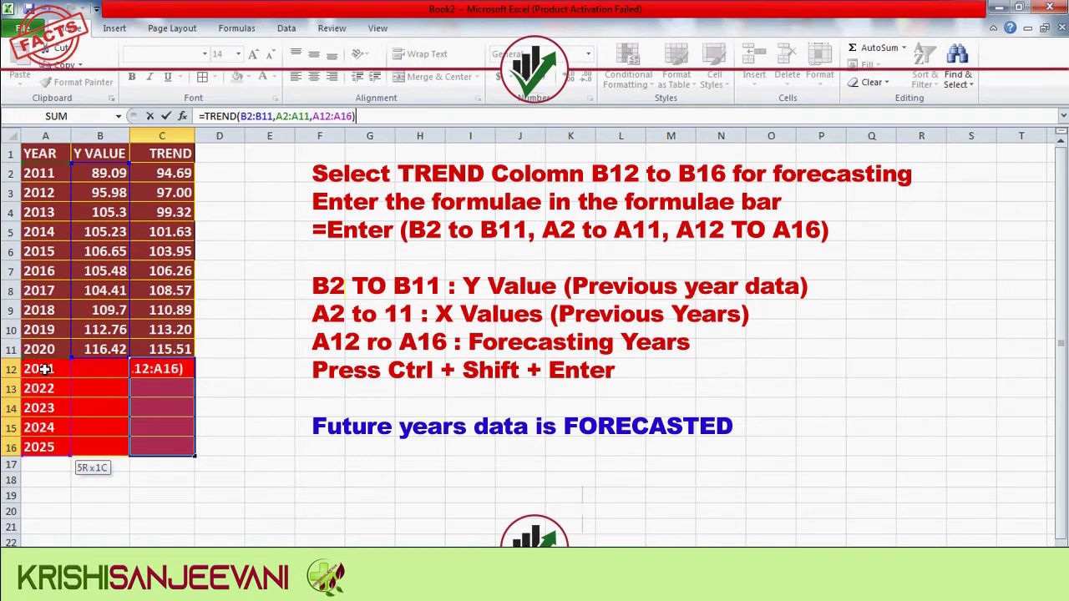
{"action": "key", "text": "ctrl+shift+Return"}
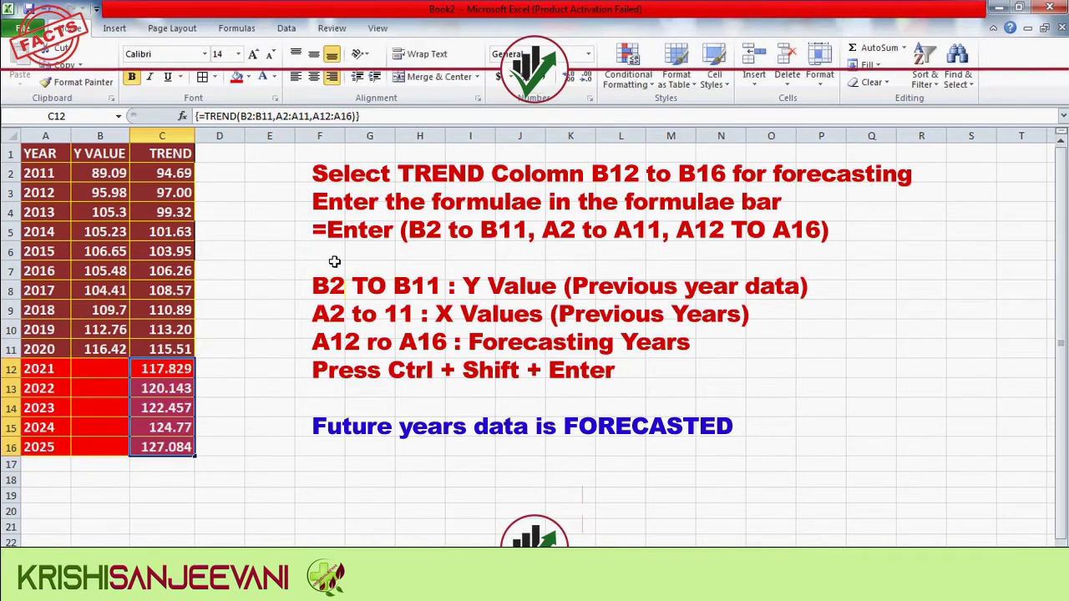
{"action": "left_click", "coordinate": [367, 255]}
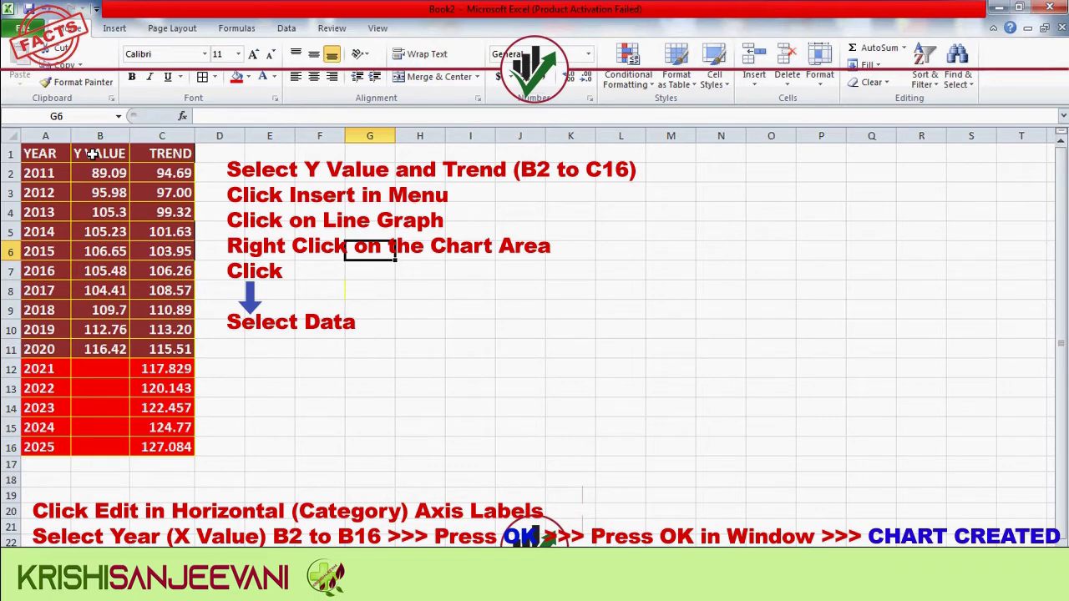
Select B1:C16, the Y VALUE and TREND columns including the 2021–2025 forecasts
{"action": "left_click_drag", "start_coordinate": [93, 154], "coordinate": [166, 445]}
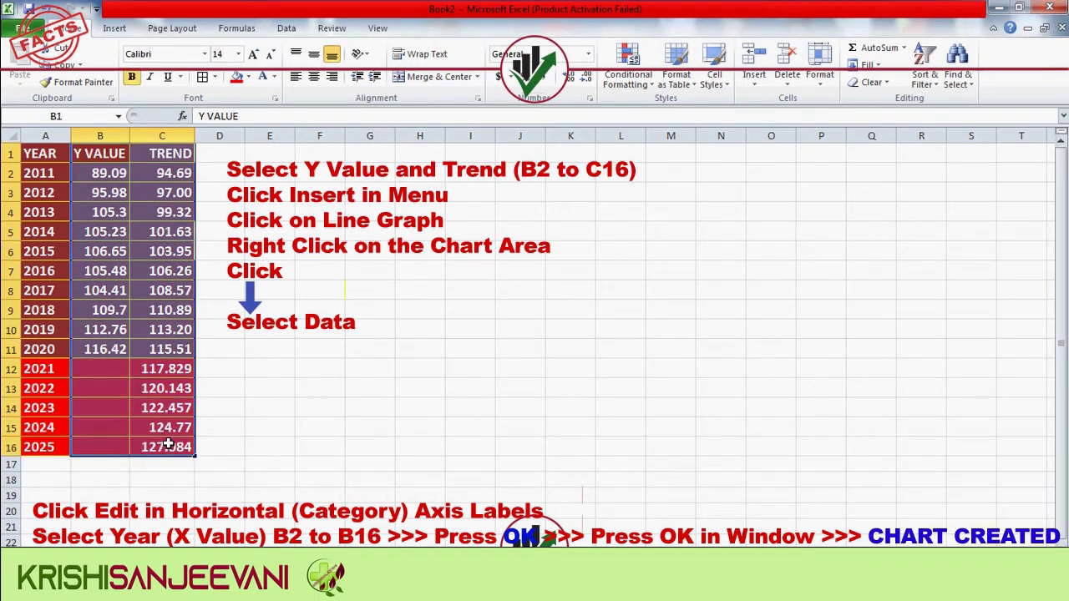
Insert a basic 2-D line chart of Y VALUE and TREND through 2025
{"action": "left_click", "coordinate": [116, 29]}
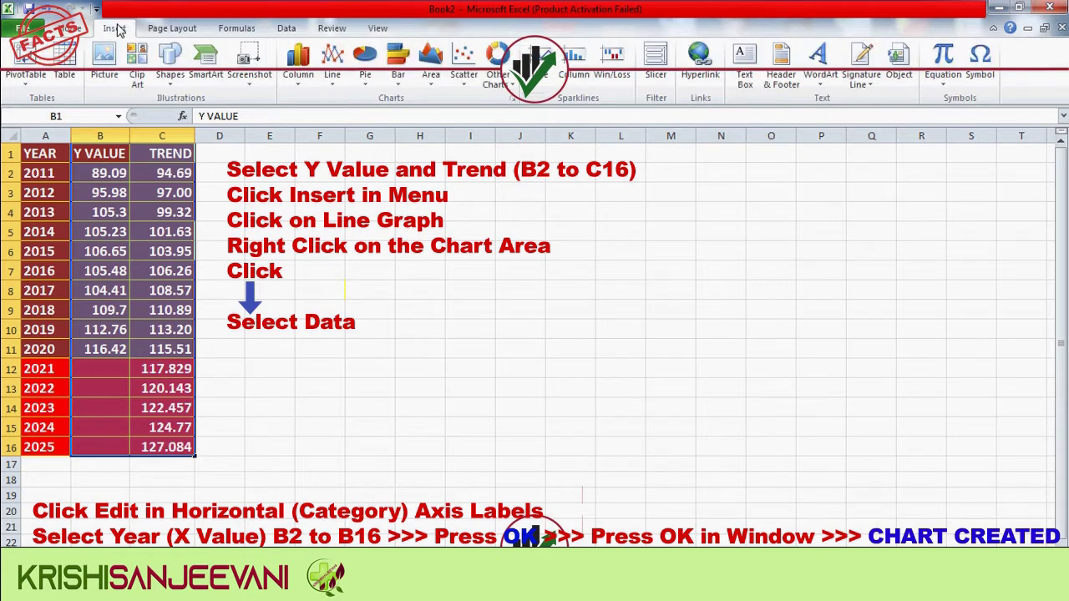
{"action": "left_click", "coordinate": [335, 81]}
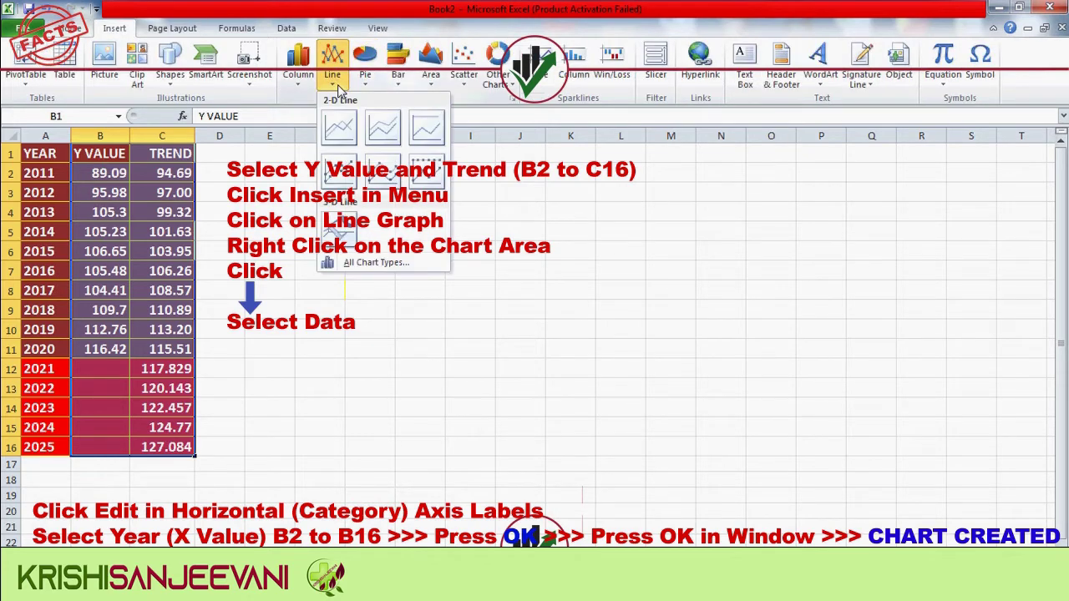
{"action": "left_click", "coordinate": [339, 124]}
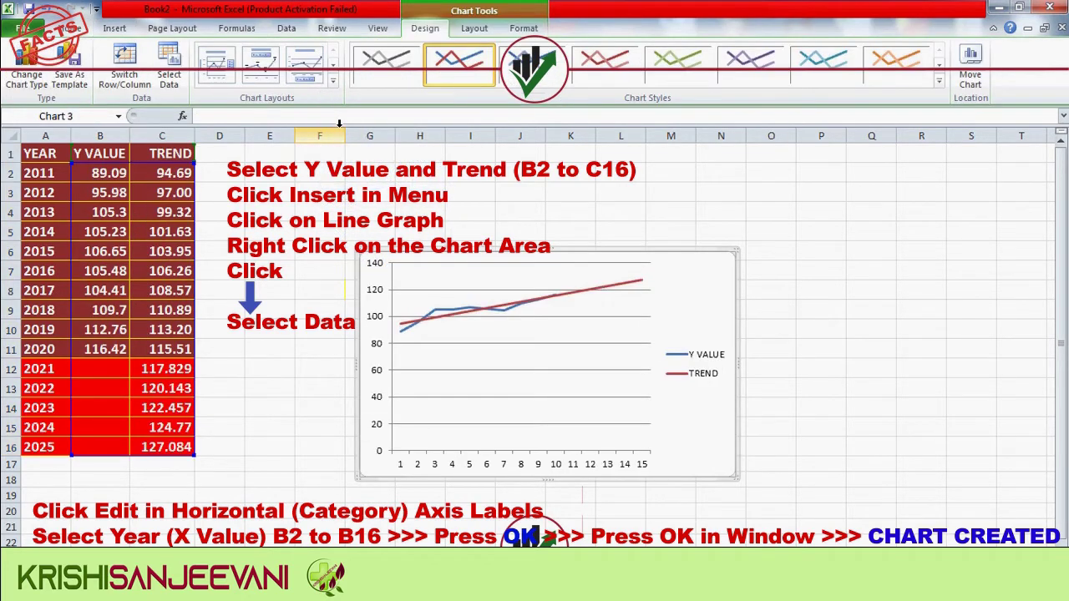
Set the chart's horizontal axis labels to the years in A2:A16 (2011–2025)
{"action": "right_click", "coordinate": [576, 340]}
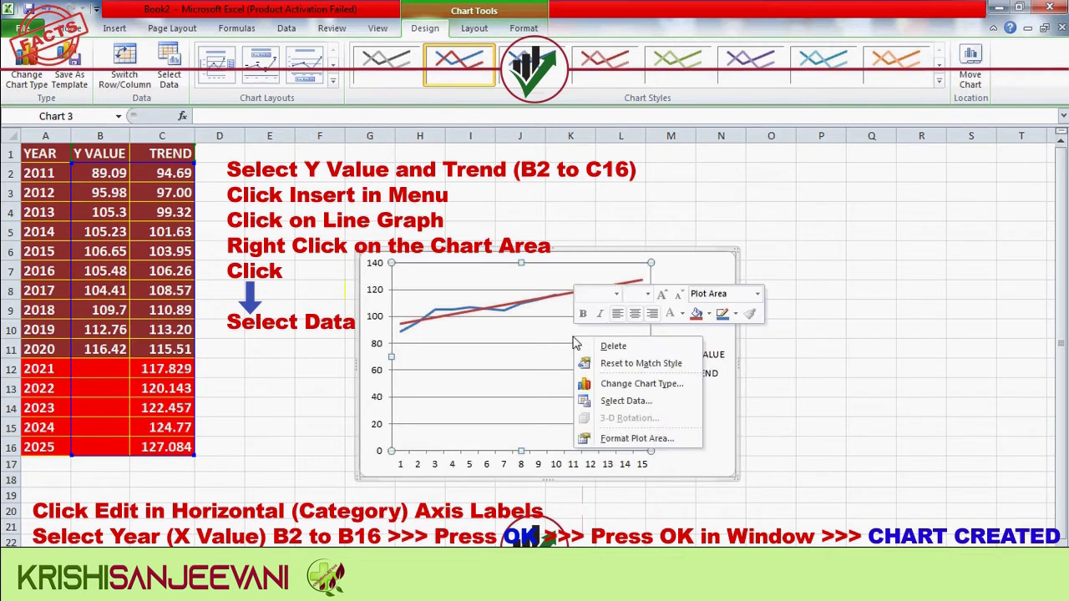
{"action": "left_click", "coordinate": [624, 402]}
{"action": "left_click", "coordinate": [704, 296]}
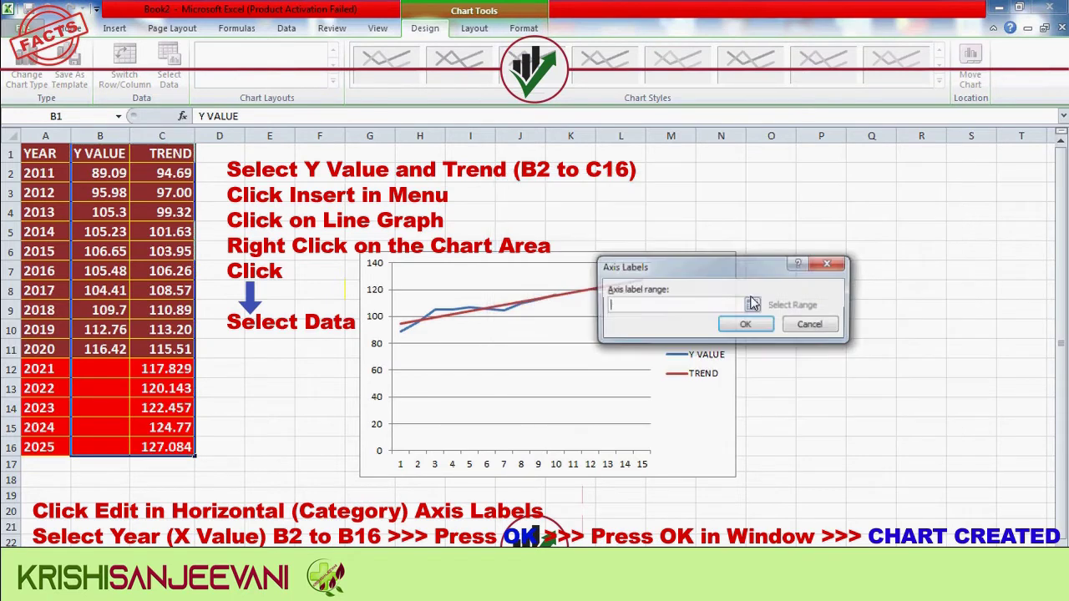
{"action": "left_click_drag", "start_coordinate": [48, 176], "coordinate": [48, 252]}
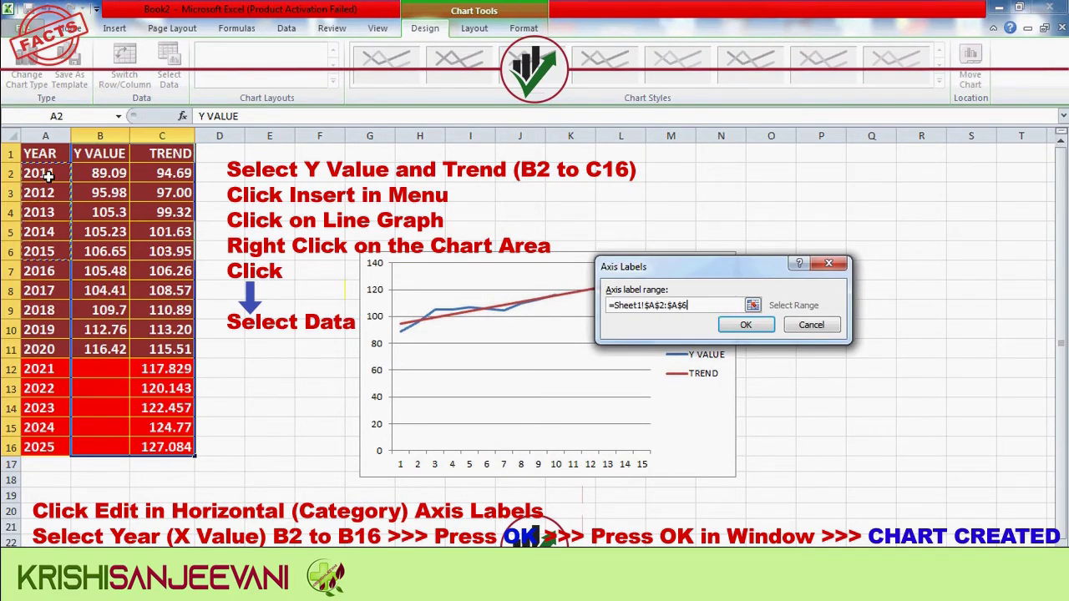
{"action": "left_click_drag", "start_coordinate": [47, 310], "coordinate": [48, 447]}
{"action": "left_click", "coordinate": [743, 325]}
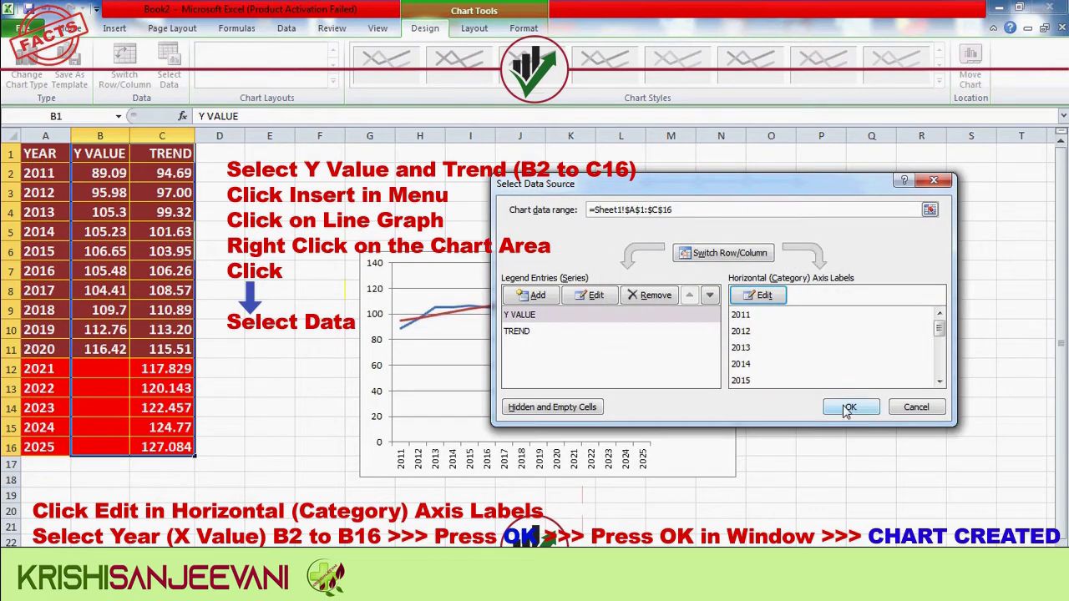
{"action": "left_click", "coordinate": [845, 407]}
{"action": "left_click", "coordinate": [801, 293]}
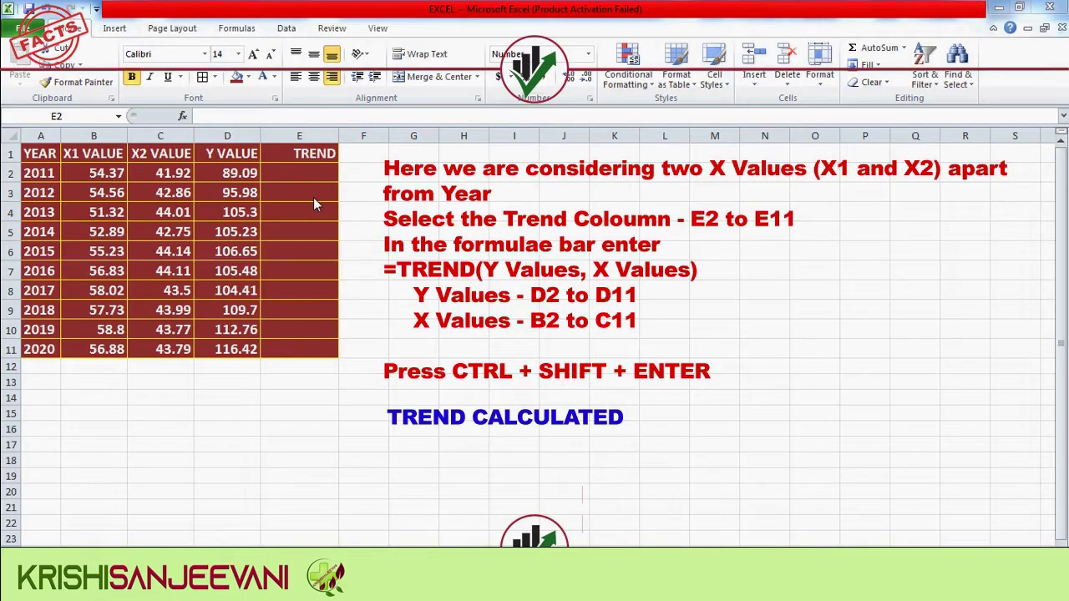
Enter =TREND(D2:D11,B2:C11) as an array formula across E2:E11, giving 92.62 to 108.21
{"action": "left_click", "coordinate": [299, 175]}
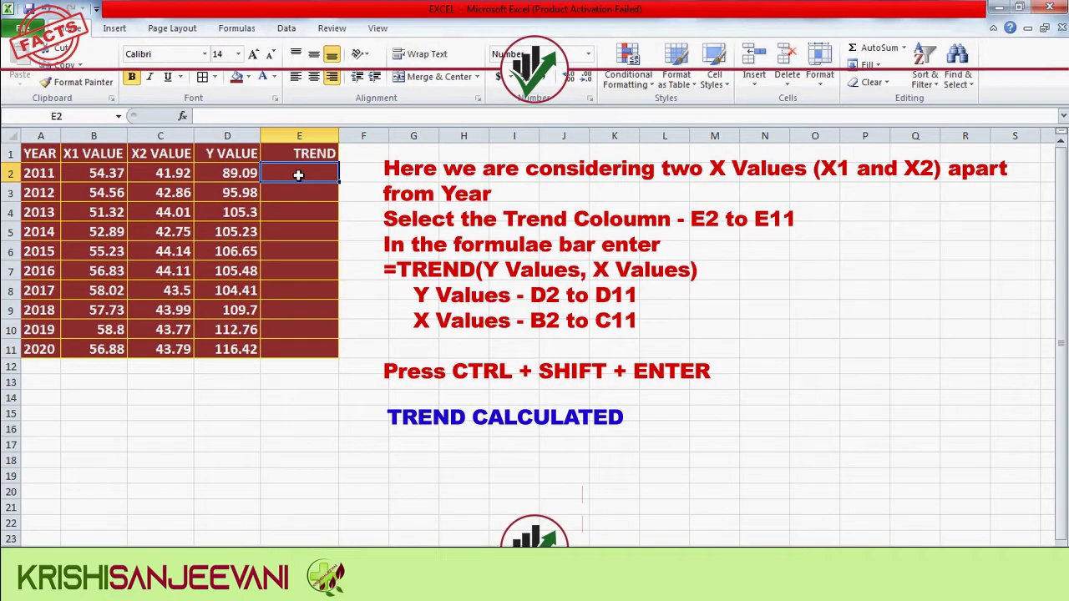
{"action": "key", "text": "shift+Down"}
{"action": "key", "text": "shift+Down"}
{"action": "key", "text": "shift+Down"}
{"action": "key", "text": "shift+Down"}
{"action": "key", "text": "shift+Down"}
{"action": "key", "text": "shift+Down"}
{"action": "key", "text": "shift+Down"}
{"action": "key", "text": "shift+Down"}
{"action": "key", "text": "shift+Down"}
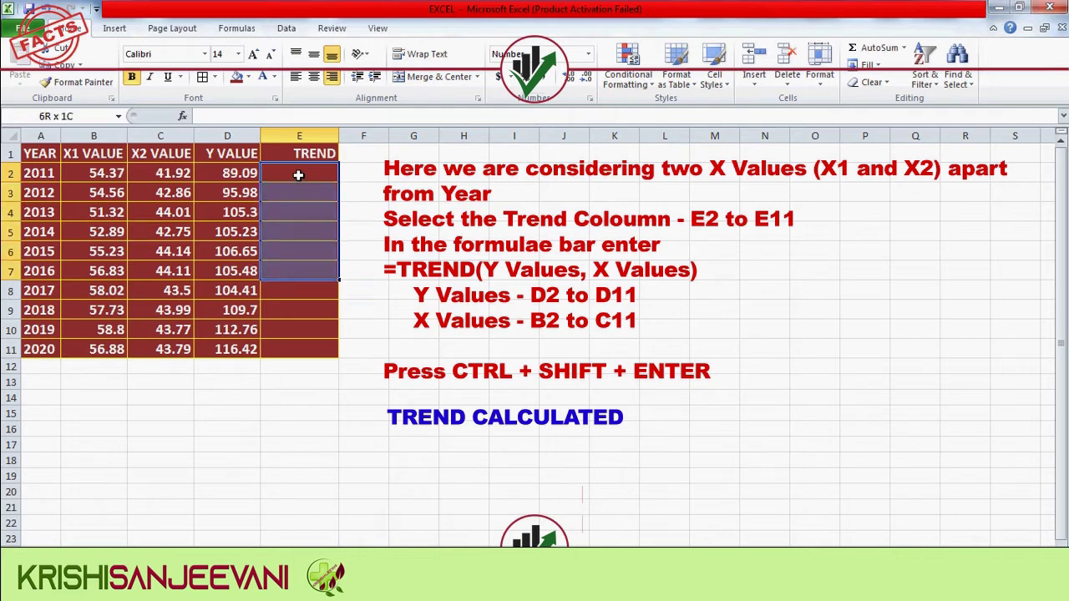
{"action": "left_click", "coordinate": [237, 114]}
{"action": "type", "text": "=TREND"}
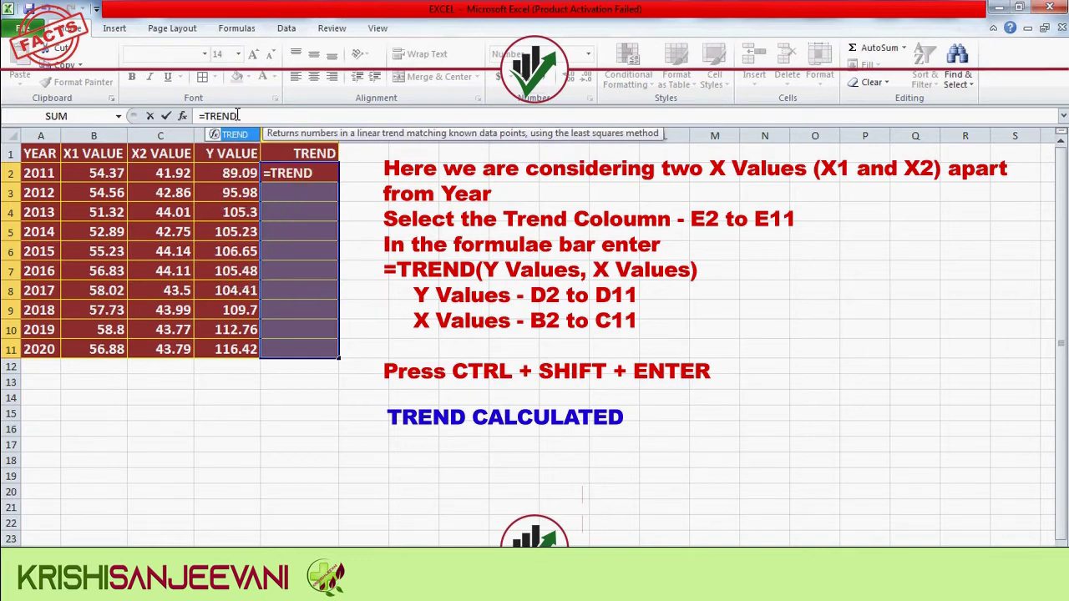
{"action": "type", "text": "("}
{"action": "left_click", "coordinate": [233, 173]}
{"action": "left_click_drag", "start_coordinate": [232, 173], "coordinate": [242, 349]}
{"action": "type", "text": ","}
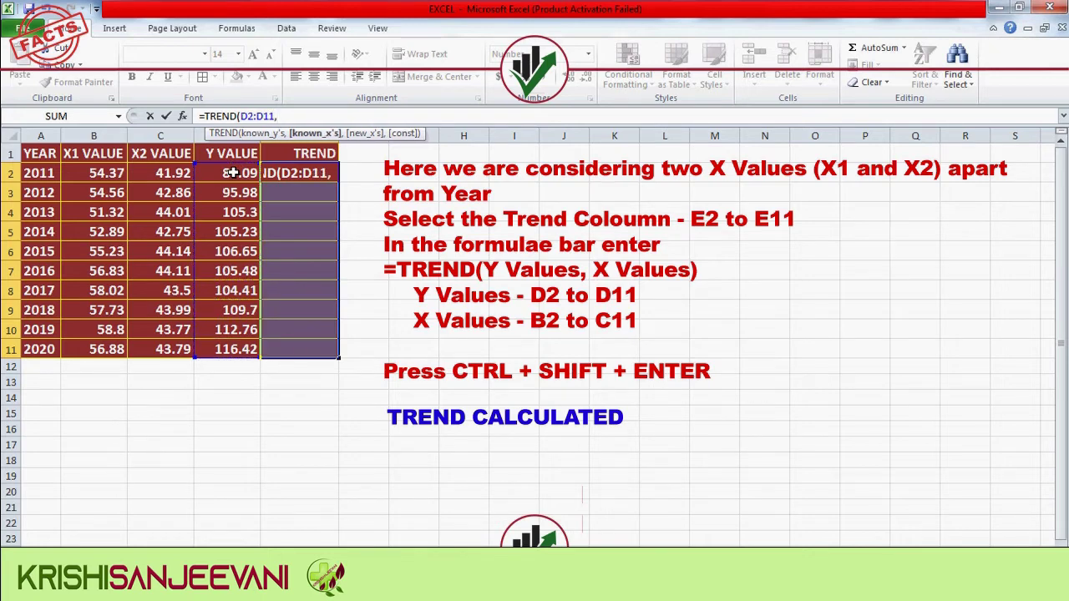
{"action": "left_click", "coordinate": [103, 173]}
{"action": "left_click_drag", "start_coordinate": [103, 174], "coordinate": [160, 349]}
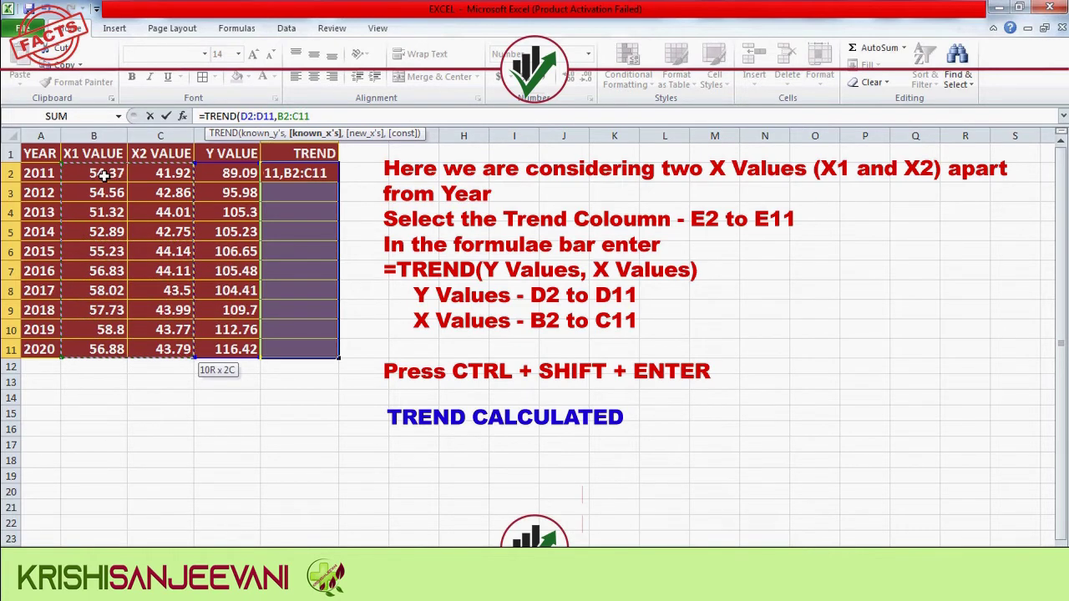
{"action": "type", "text": ")"}
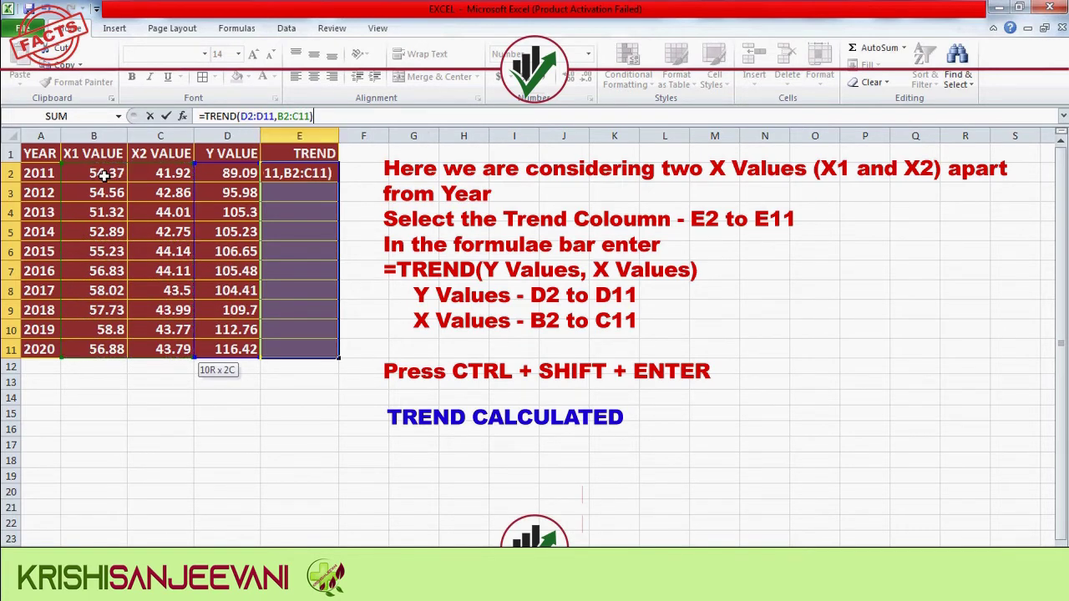
{"action": "key", "text": "ctrl+shift+Return"}
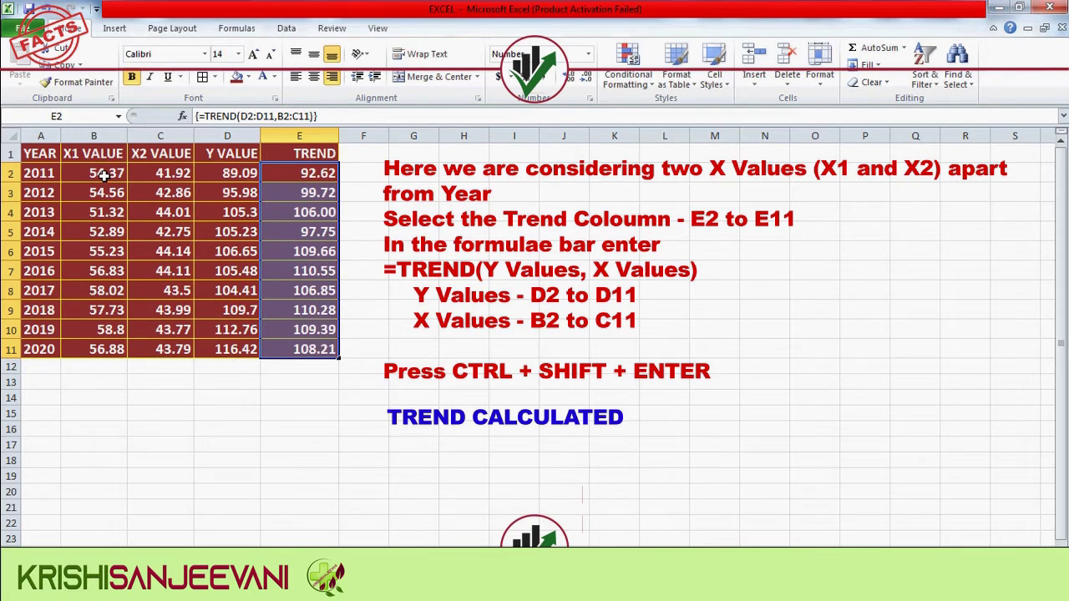
{"action": "key", "text": "Right"}
{"action": "key", "text": "Right"}
{"action": "key", "text": "Right"}
{"action": "key", "text": "Down"}
{"action": "key", "text": "Down"}
{"action": "key", "text": "Down"}
{"action": "key", "text": "Down"}
{"action": "key", "text": "Down"}
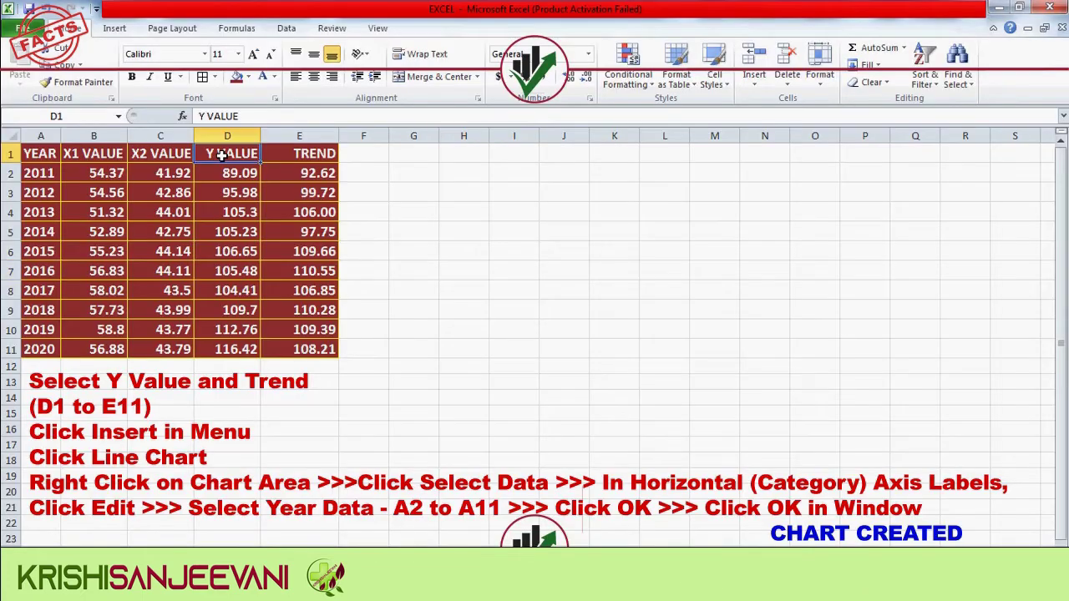
Select D1:E11 and insert a basic 2-D line chart of Y VALUE and TREND
{"action": "left_click_drag", "start_coordinate": [227, 153], "coordinate": [305, 342]}
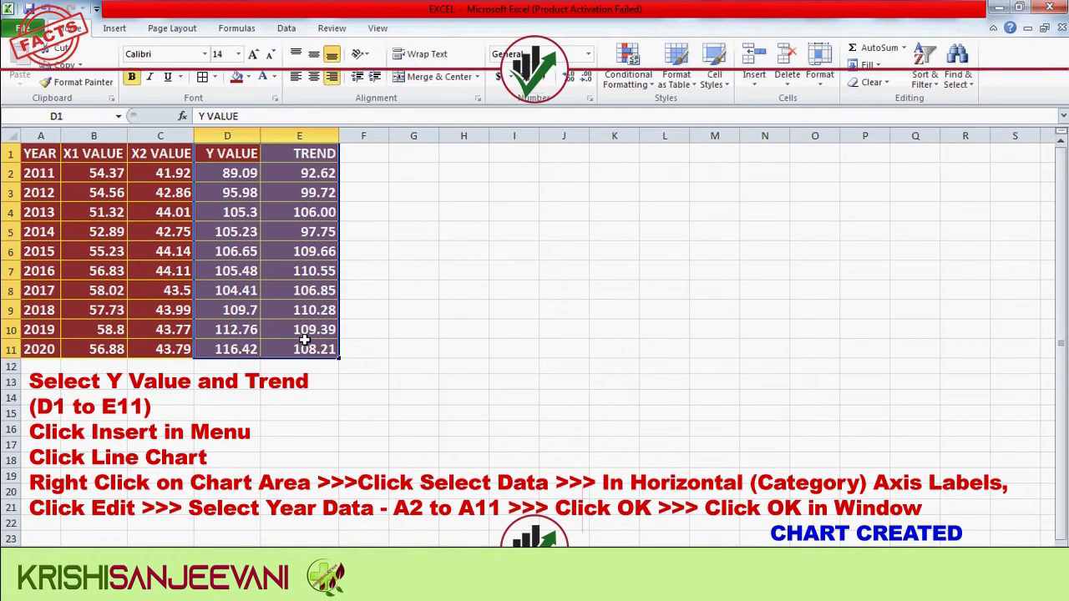
{"action": "left_click", "coordinate": [114, 29]}
{"action": "left_click", "coordinate": [332, 79]}
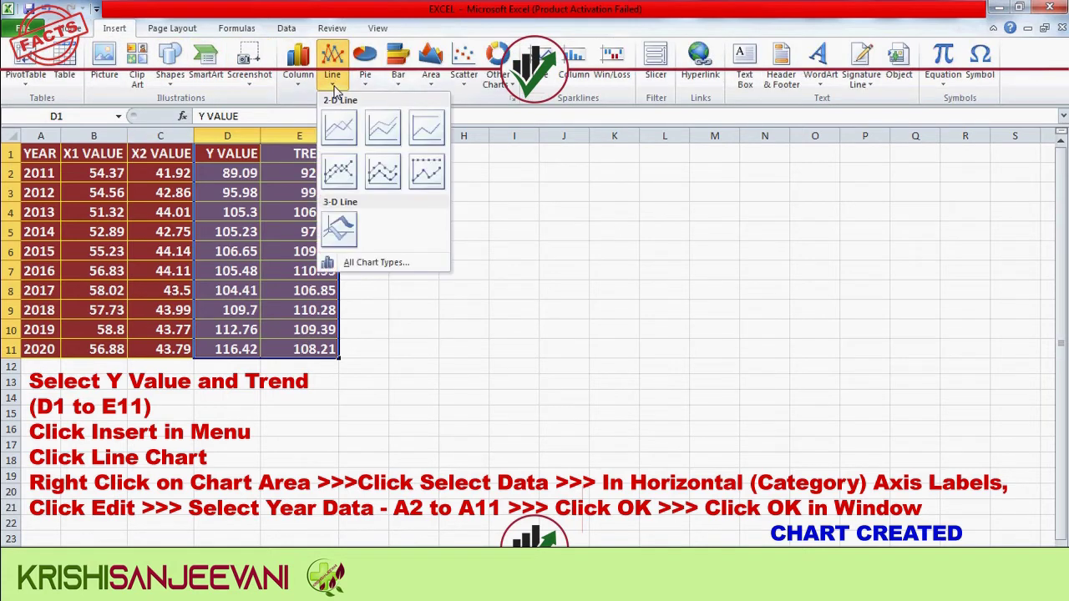
{"action": "left_click", "coordinate": [341, 129]}
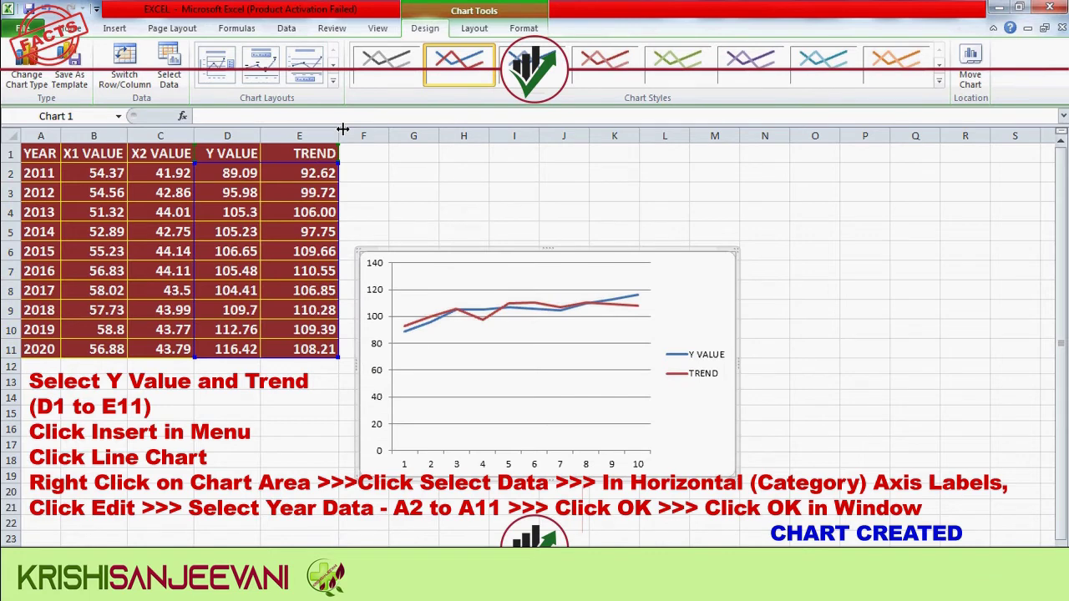
Set the chart's horizontal axis labels to the years in A2:A11 (2011–2020)
{"action": "right_click", "coordinate": [504, 368]}
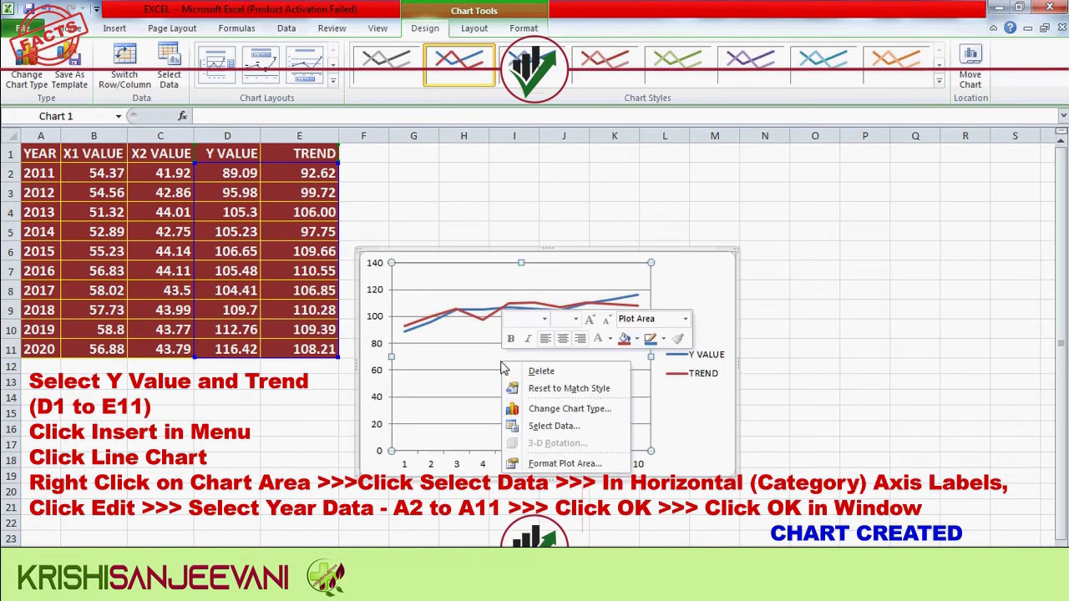
{"action": "left_click", "coordinate": [551, 426]}
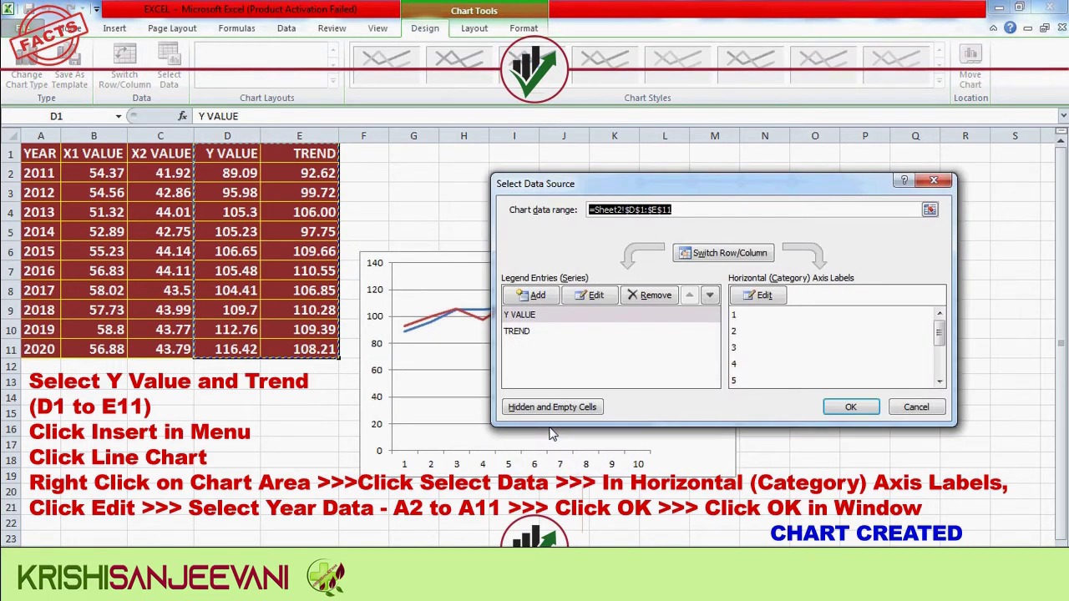
{"action": "left_click", "coordinate": [762, 296]}
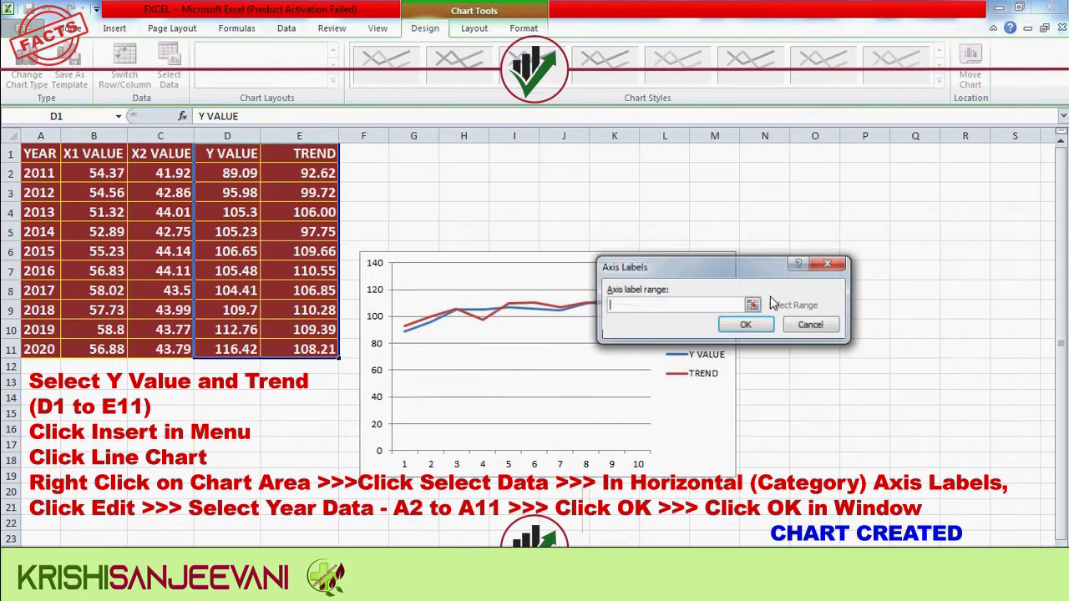
{"action": "left_click", "coordinate": [41, 176]}
{"action": "left_click_drag", "start_coordinate": [42, 175], "coordinate": [42, 178]}
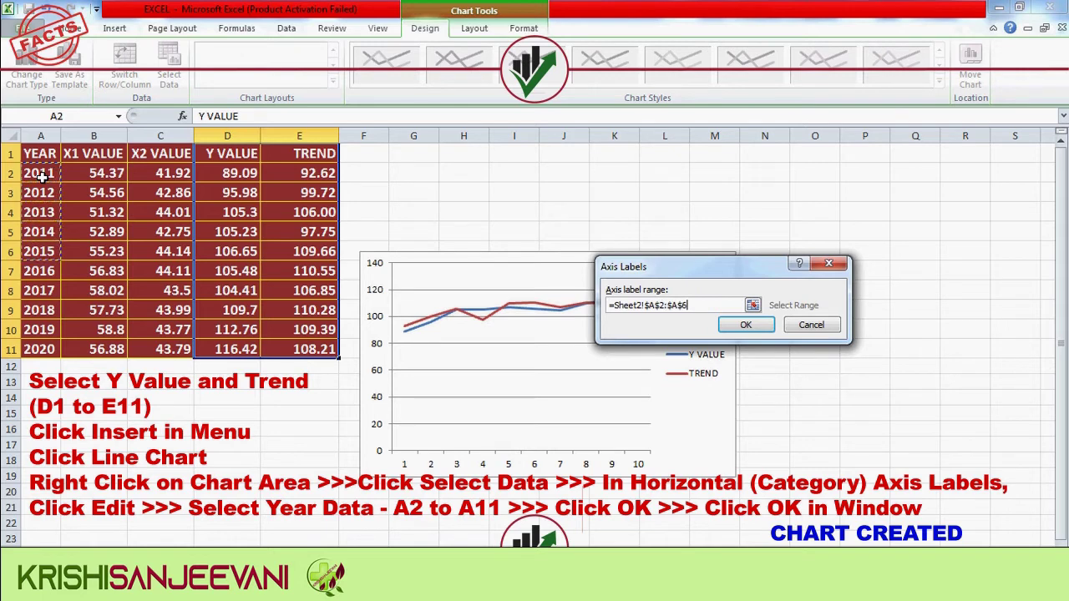
{"action": "left_click_drag", "start_coordinate": [42, 291], "coordinate": [42, 349]}
{"action": "left_click", "coordinate": [745, 324]}
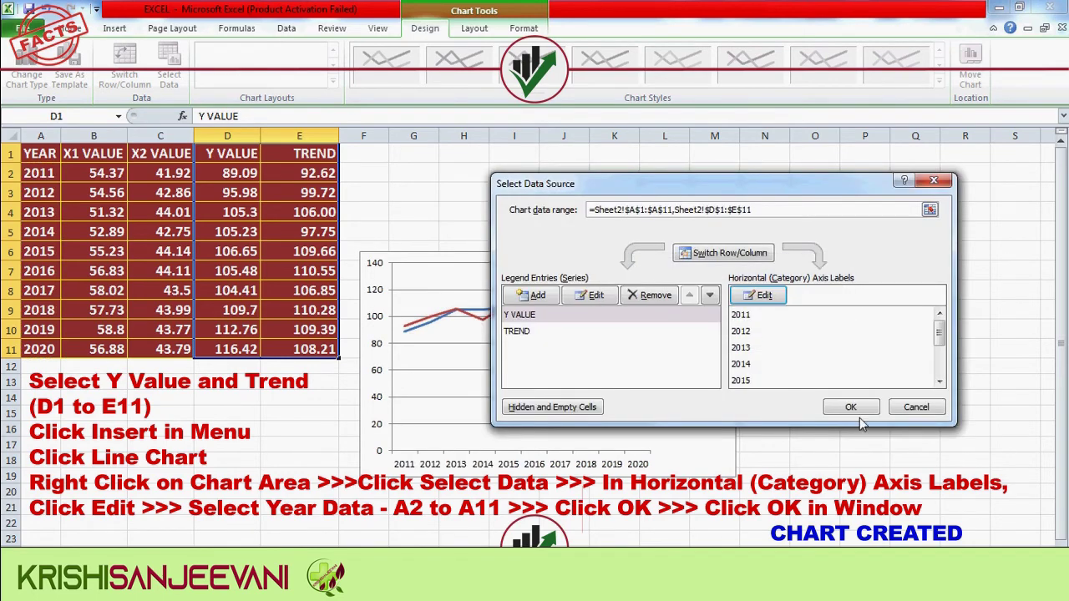
{"action": "left_click", "coordinate": [850, 408]}
{"action": "left_click", "coordinate": [833, 323]}
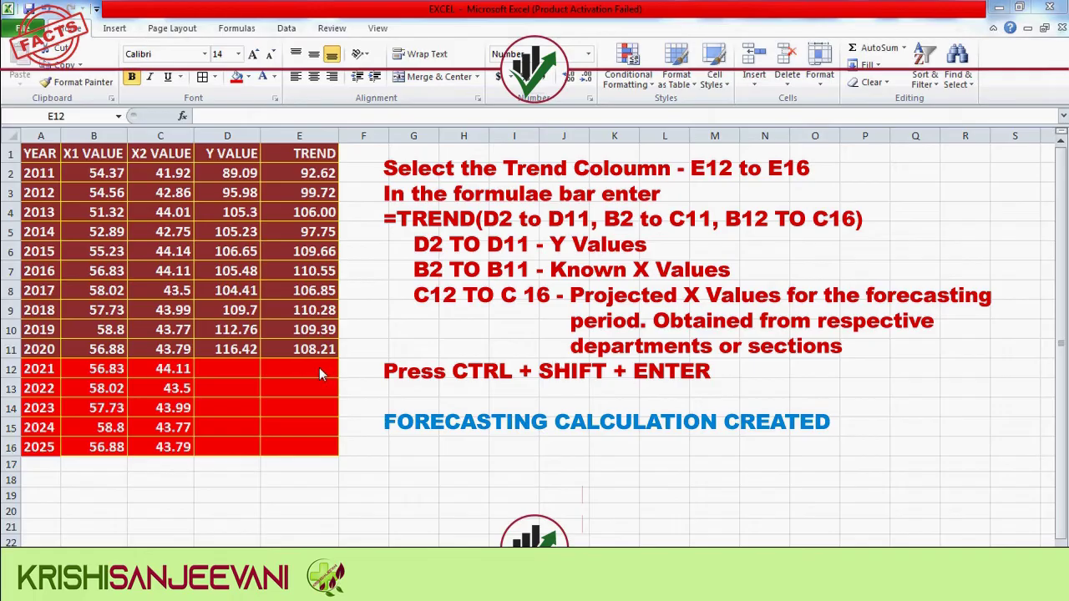
Enter =TREND(D2:D11,B2:C11,B12:C16) as an array formula in E12:E16 for the 2021–2025 forecast
{"action": "left_click", "coordinate": [318, 368]}
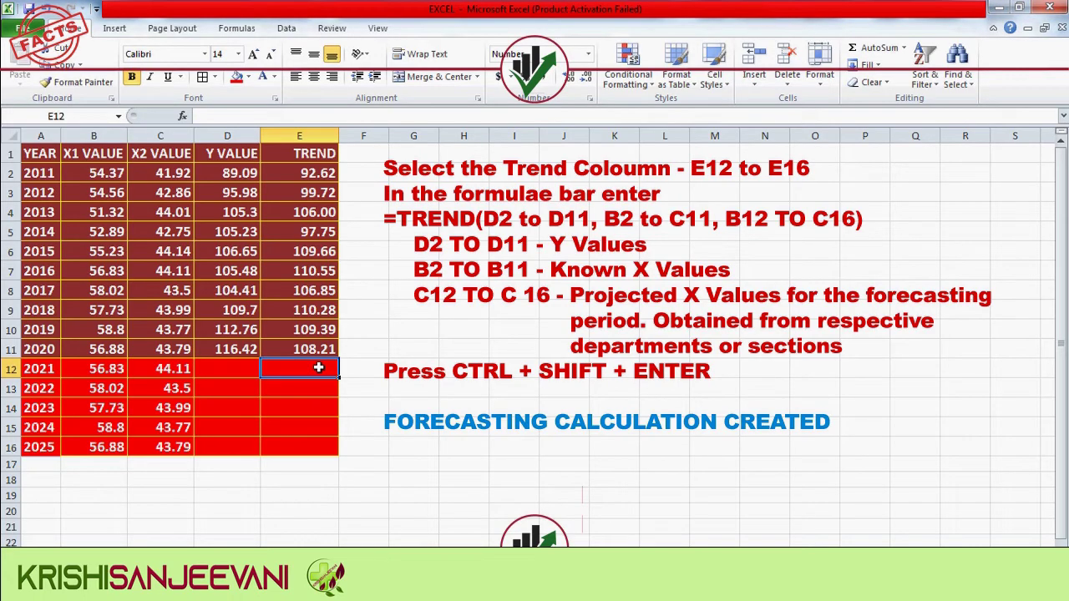
{"action": "key", "text": "shift+Down"}
{"action": "key", "text": "shift+Down"}
{"action": "key", "text": "shift+Down"}
{"action": "key", "text": "shift+Down"}
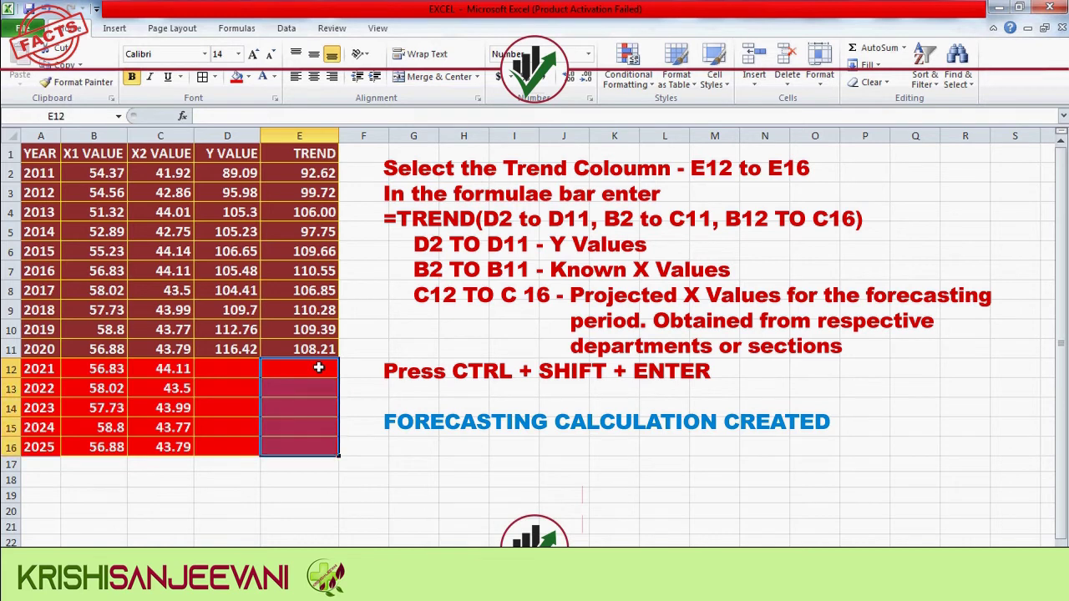
{"action": "left_click", "coordinate": [330, 113]}
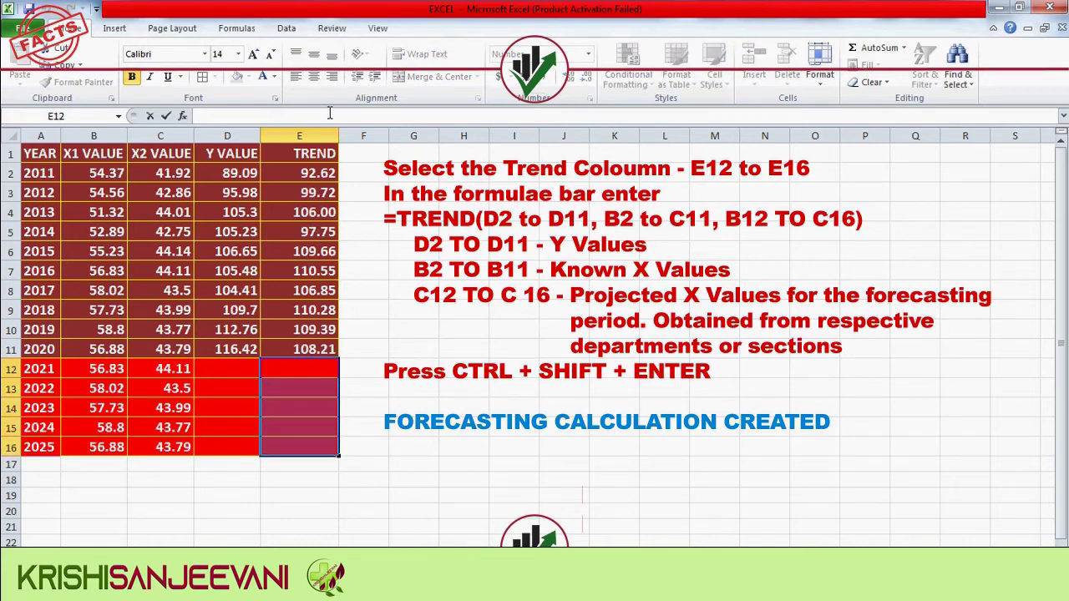
{"action": "type", "text": "=TREND"}
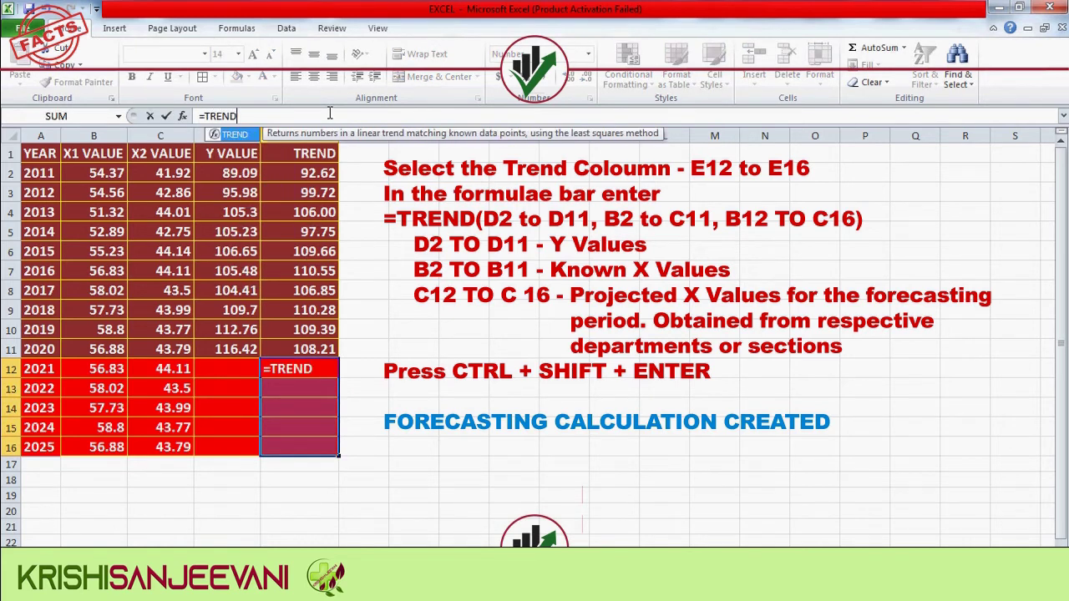
{"action": "type", "text": "("}
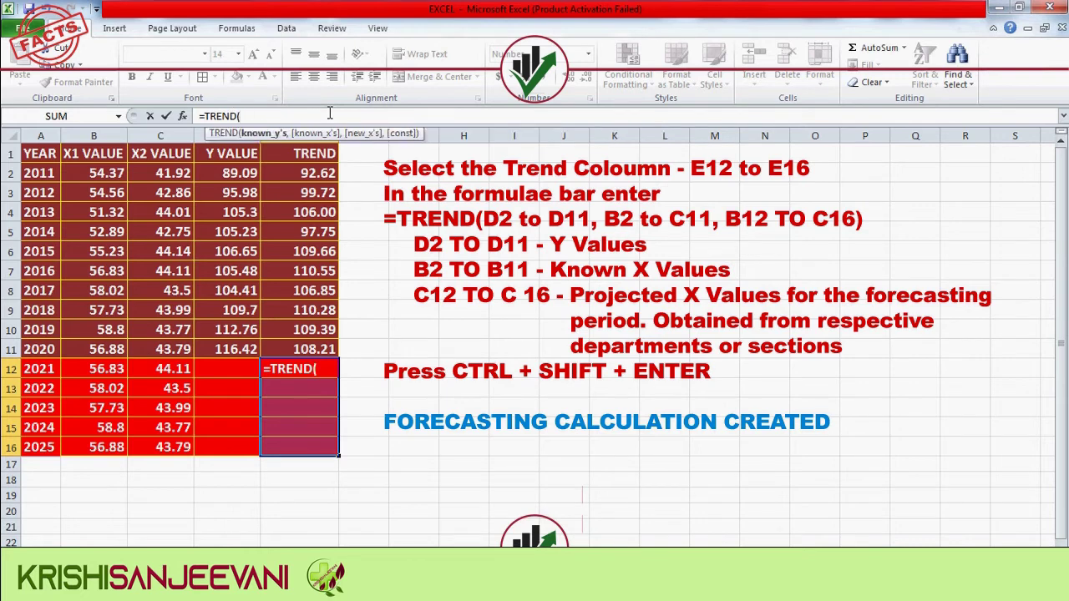
{"action": "left_click_drag", "start_coordinate": [247, 172], "coordinate": [248, 349]}
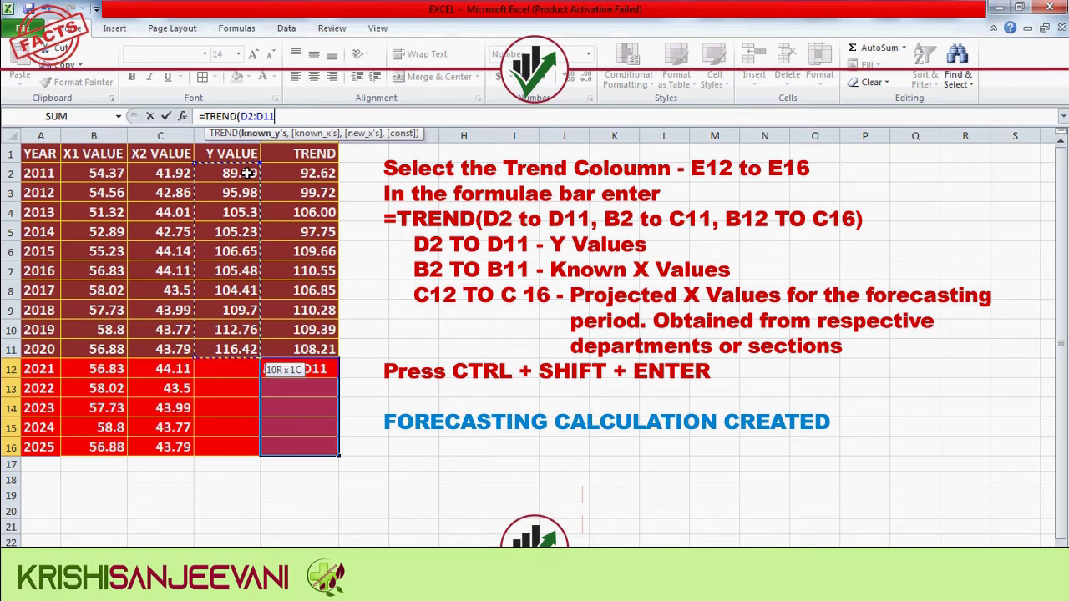
{"action": "type", "text": ","}
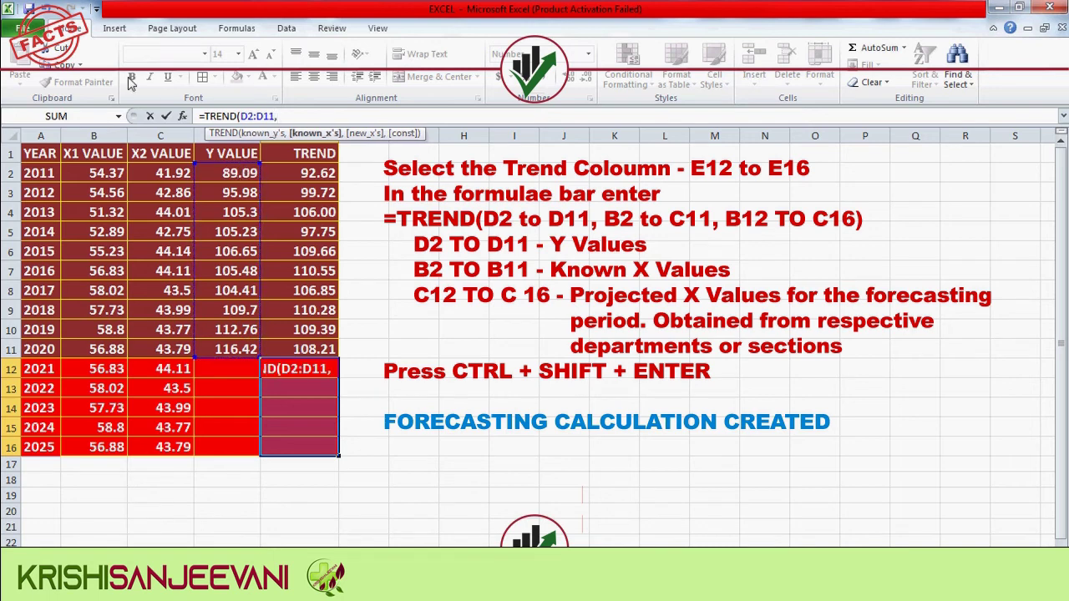
{"action": "left_click_drag", "start_coordinate": [95, 173], "coordinate": [160, 349]}
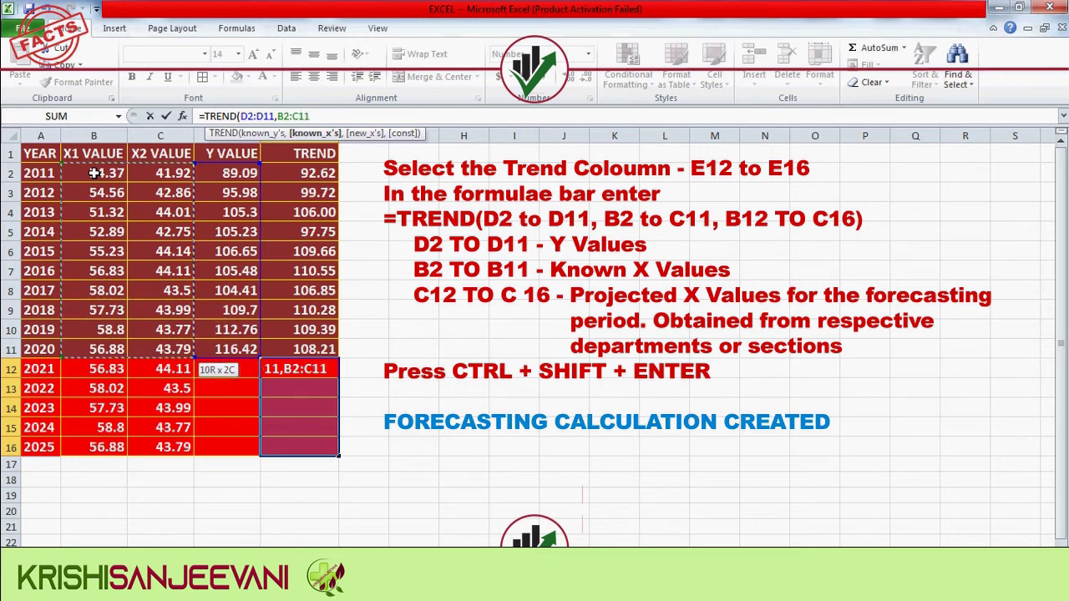
{"action": "type", "text": ","}
{"action": "left_click_drag", "start_coordinate": [90, 371], "coordinate": [161, 446]}
{"action": "type", "text": ")"}
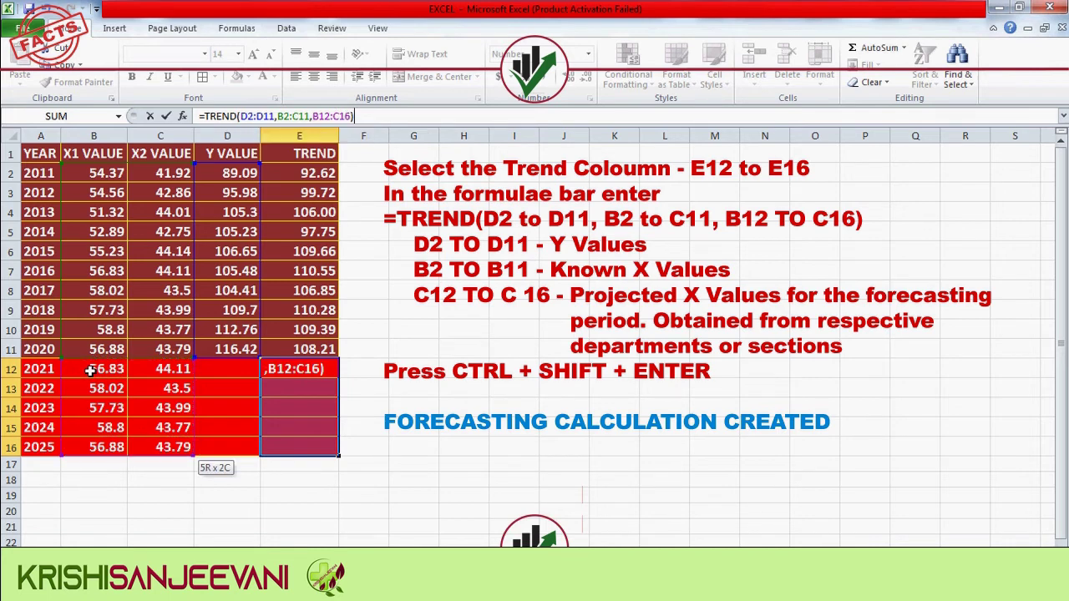
{"action": "key", "text": "ctrl+shift+Return"}
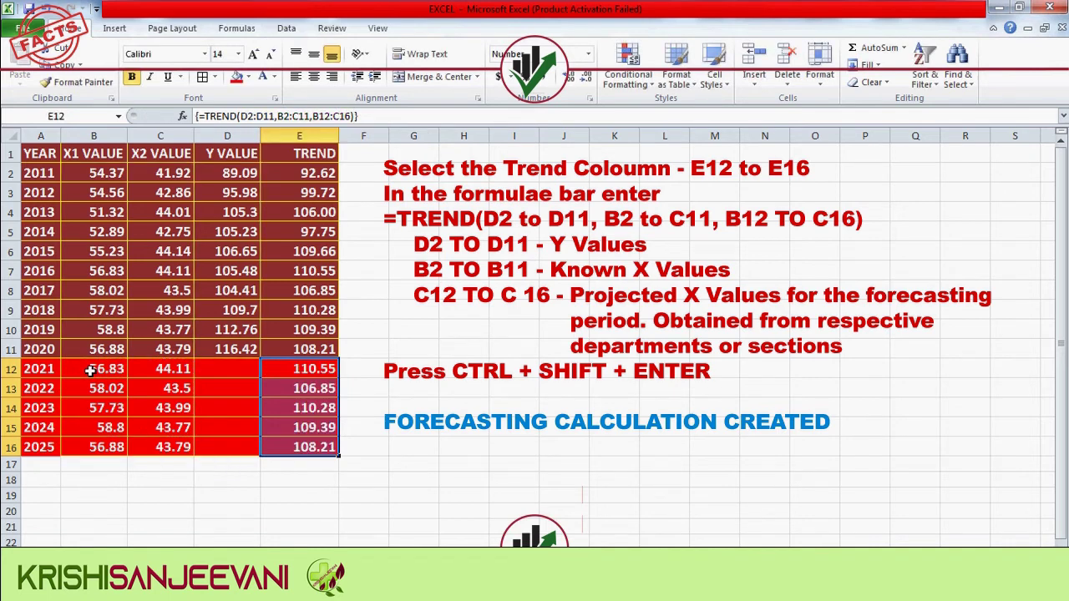
{"action": "key", "text": "Right"}
{"action": "key", "text": "Right"}
{"action": "key", "text": "Right"}
{"action": "key", "text": "Right"}
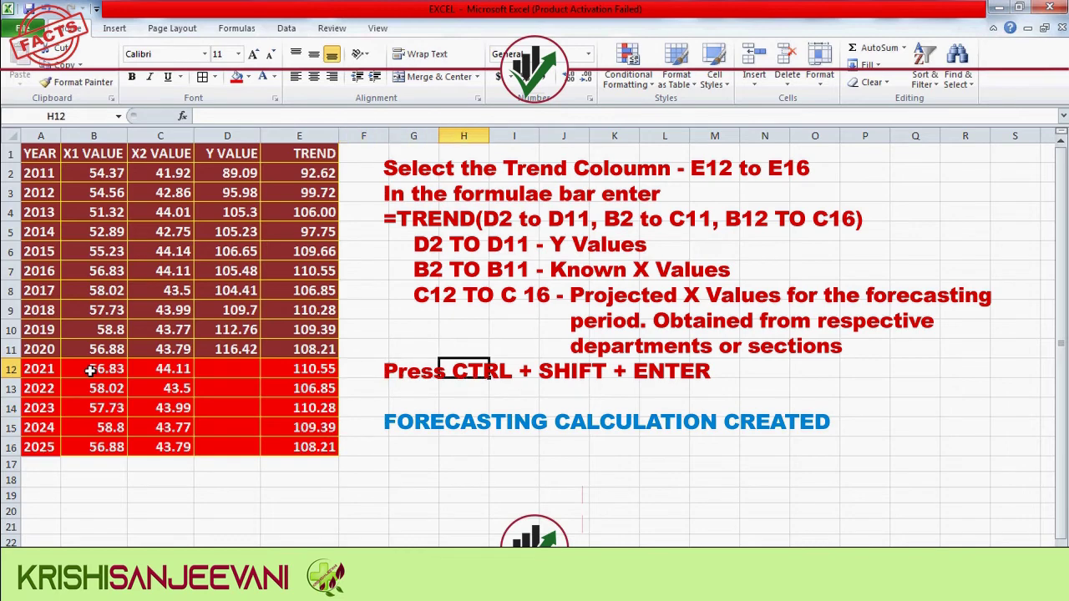
{"action": "key", "text": "Up"}
{"action": "key", "text": "Up"}
{"action": "key", "text": "Up"}
{"action": "key", "text": "Up"}
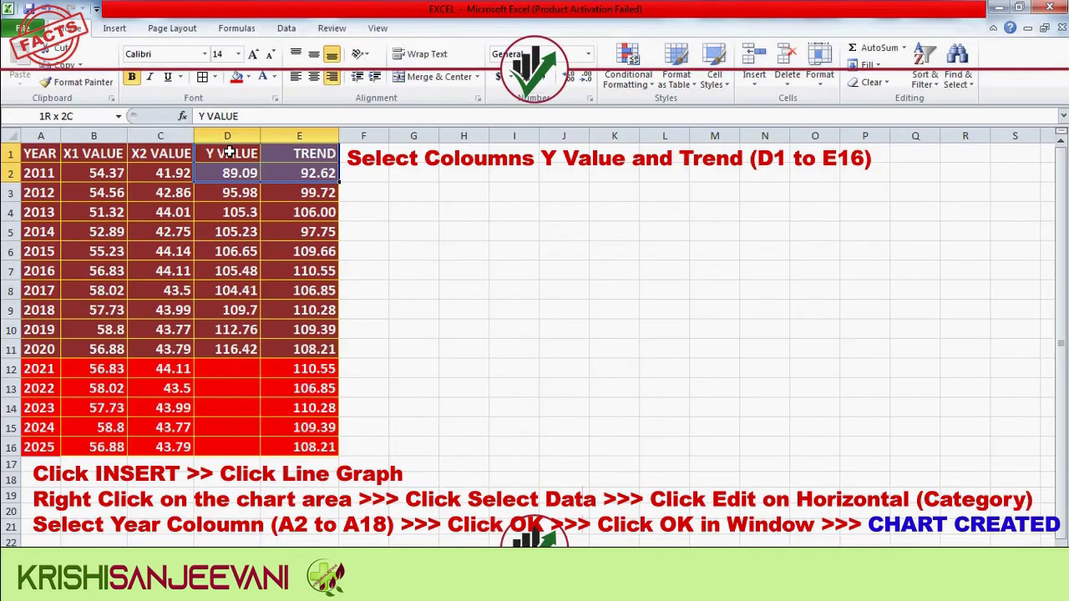
Select D1:E16 and insert a basic 2-D line chart including the forecast rows
{"action": "key", "text": "shift+Down"}
{"action": "key", "text": "shift+Down"}
{"action": "key", "text": "shift+Down"}
{"action": "key", "text": "shift+Down"}
{"action": "key", "text": "shift+Down"}
{"action": "key", "text": "shift+Down"}
{"action": "key", "text": "shift+Down"}
{"action": "key", "text": "shift+Down"}
{"action": "key", "text": "shift+Down"}
{"action": "key", "text": "shift+Down"}
{"action": "key", "text": "shift+Down"}
{"action": "key", "text": "shift+Down"}
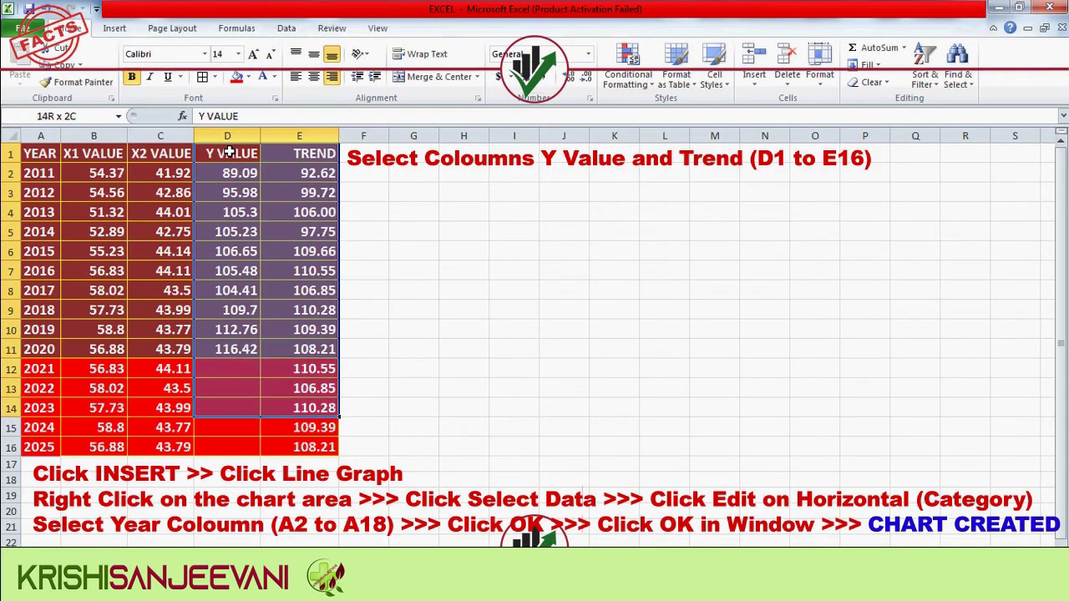
{"action": "key", "text": "shift+Down"}
{"action": "key", "text": "shift+Down"}
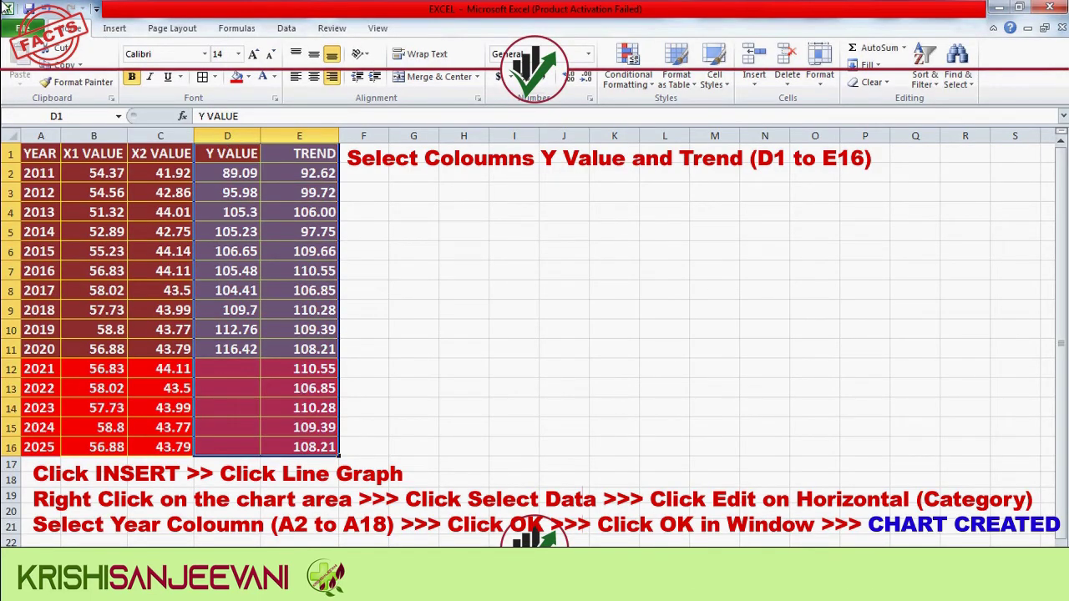
{"action": "left_click", "coordinate": [119, 30]}
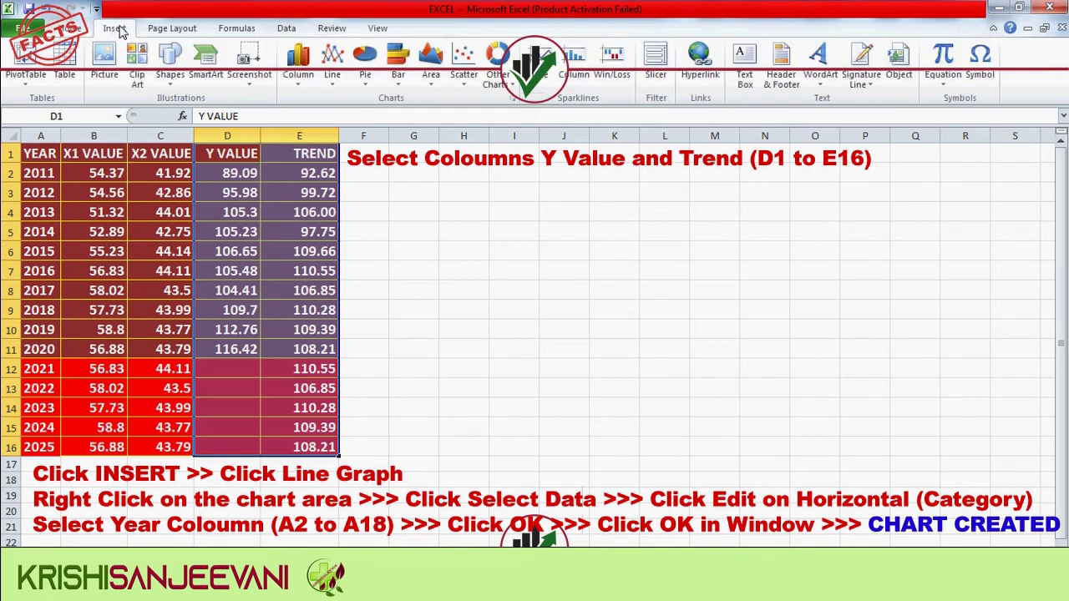
{"action": "left_click", "coordinate": [333, 65]}
{"action": "left_click", "coordinate": [346, 132]}
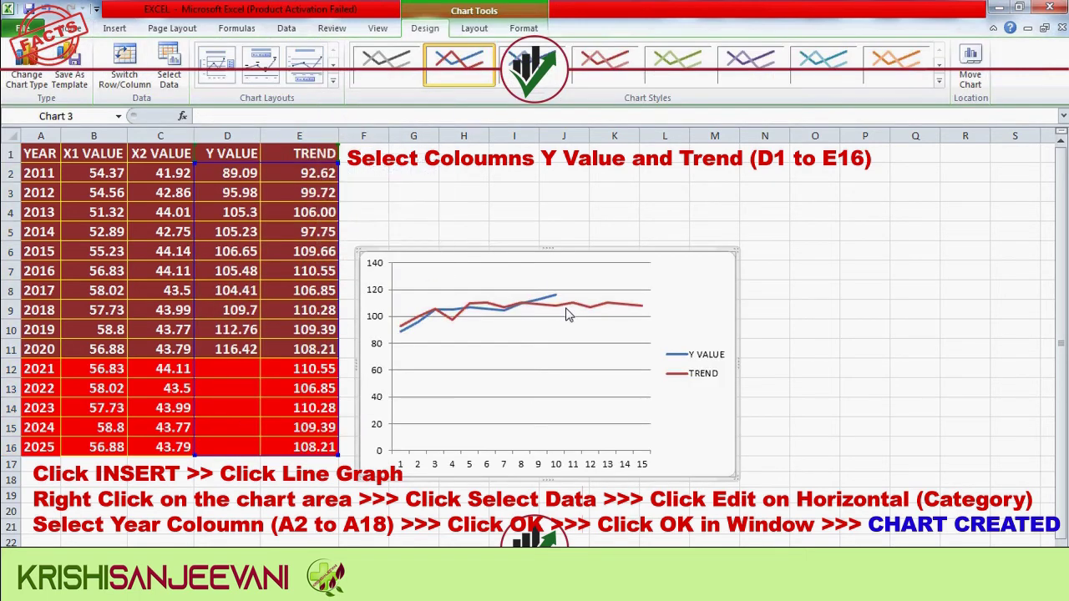
Set the chart's horizontal axis labels to the years in A2:A16 (2011–2025)
{"action": "right_click", "coordinate": [552, 335]}
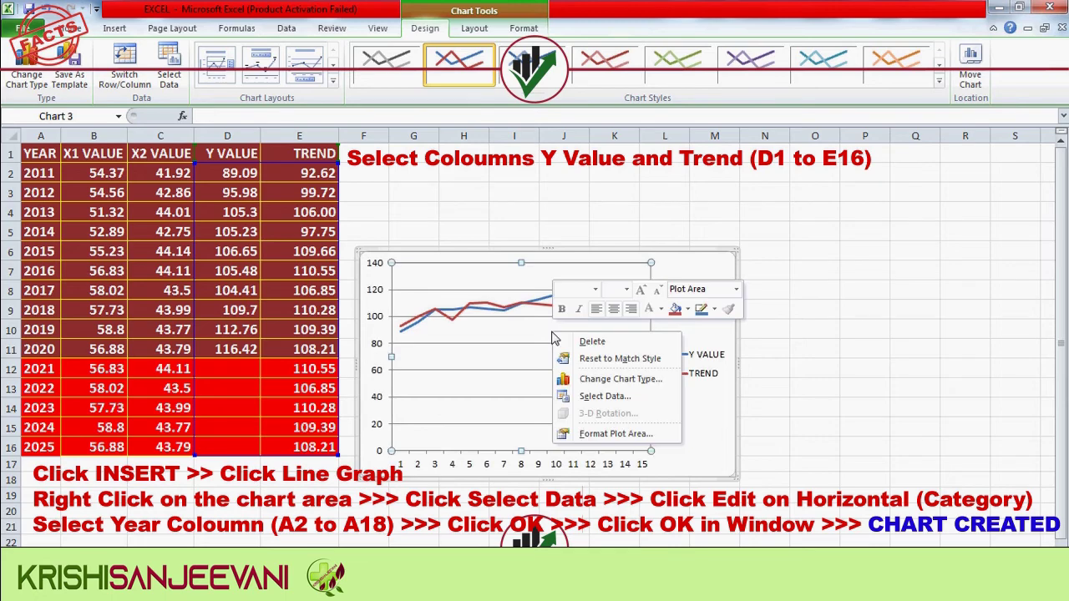
{"action": "left_click", "coordinate": [603, 399]}
{"action": "left_click", "coordinate": [758, 295]}
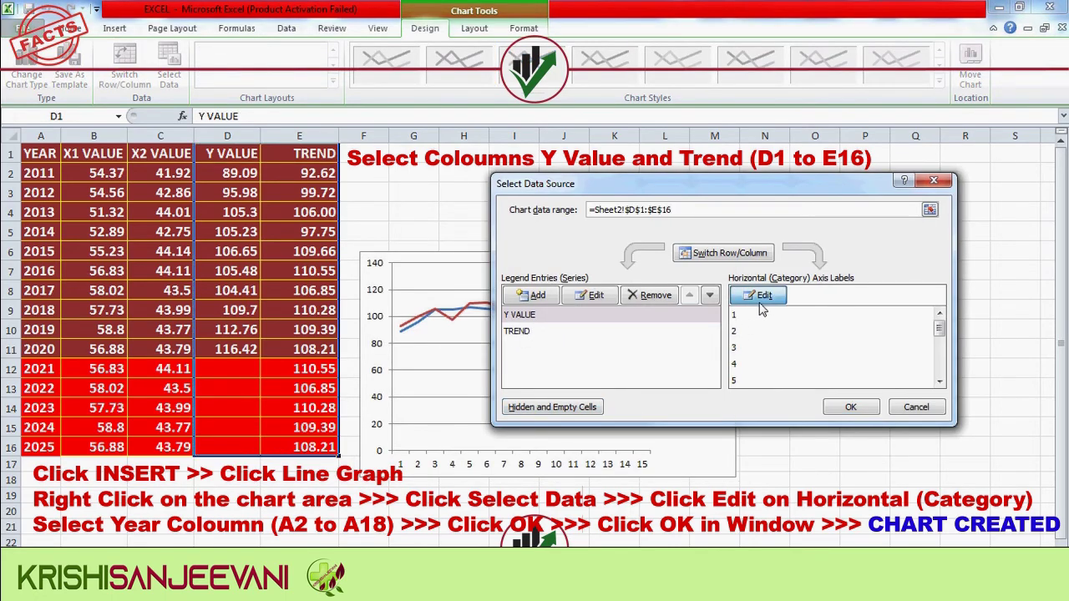
{"action": "left_click", "coordinate": [42, 173]}
{"action": "key", "text": "shift+Down"}
{"action": "key", "text": "shift+Down"}
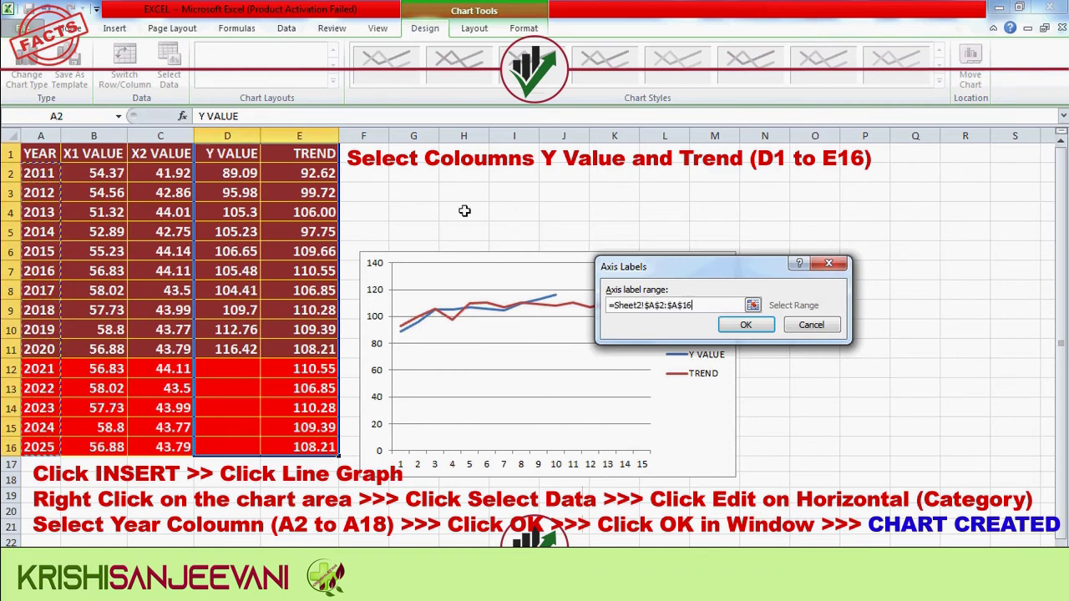
{"action": "left_click", "coordinate": [742, 327]}
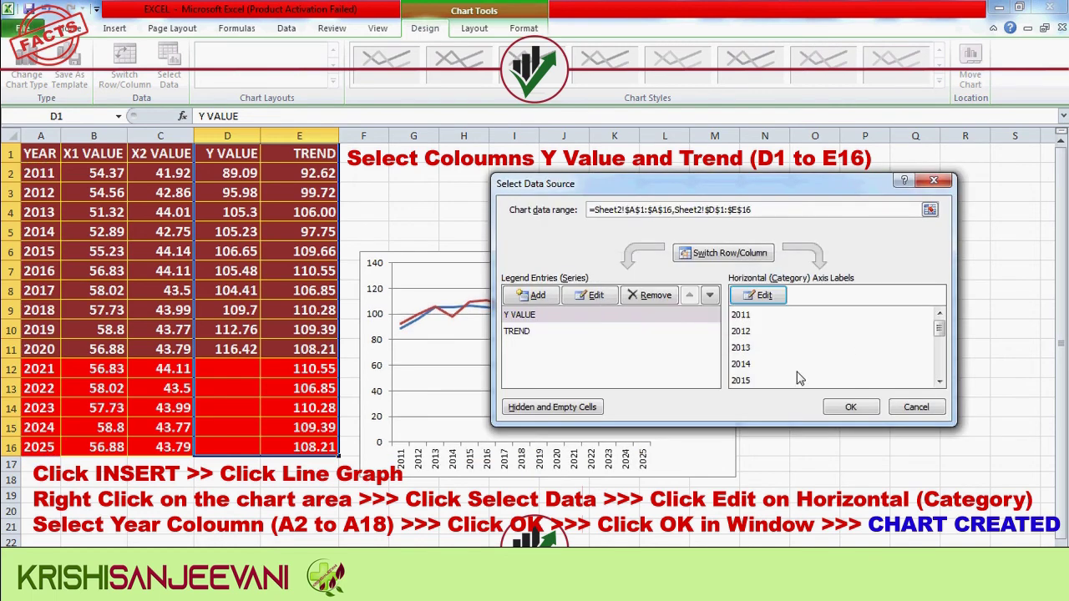
{"action": "left_click", "coordinate": [844, 405]}
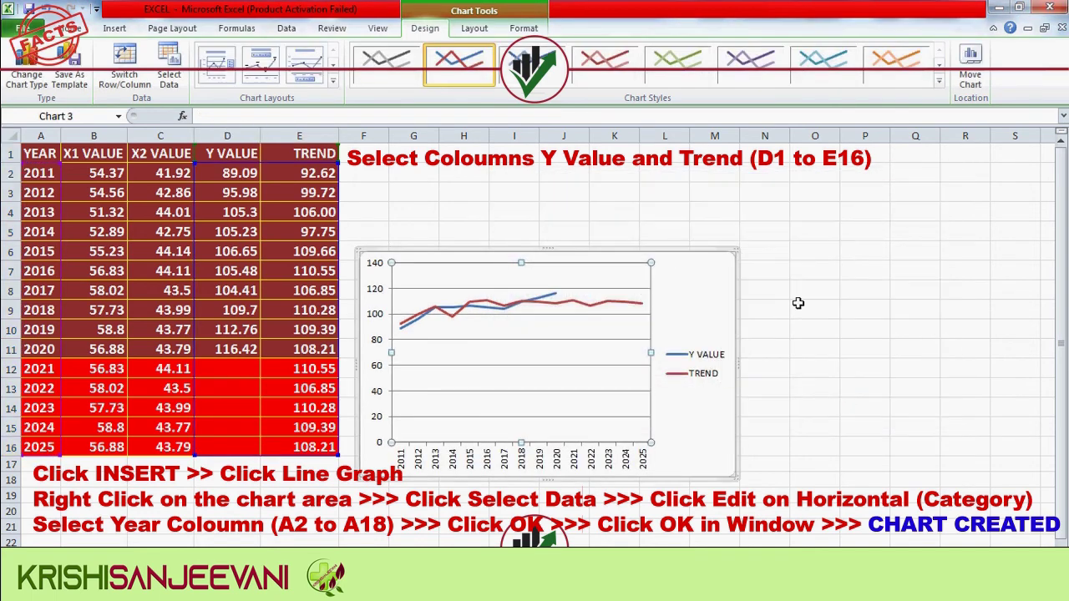